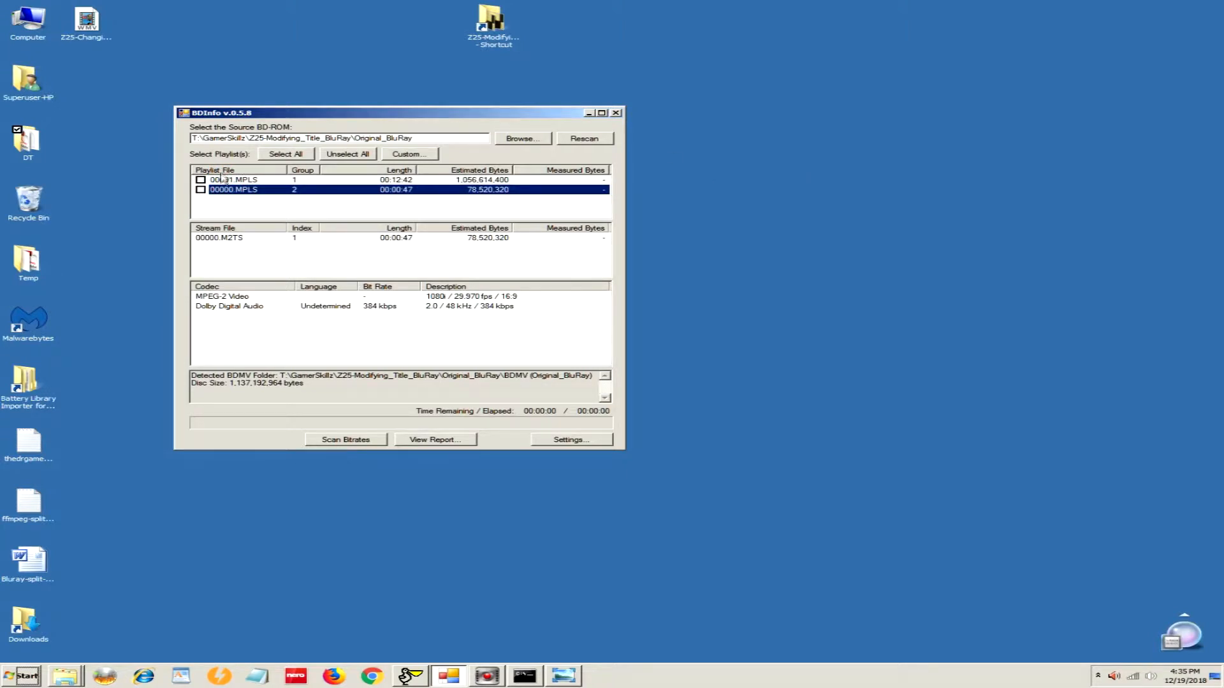
- Compare the stream details of playlists 00001.MPLS and 00000.MPLS in BDInfo, and close the program
click(221, 180)
click(222, 190)
click(221, 181)
click(221, 188)
click(616, 113)
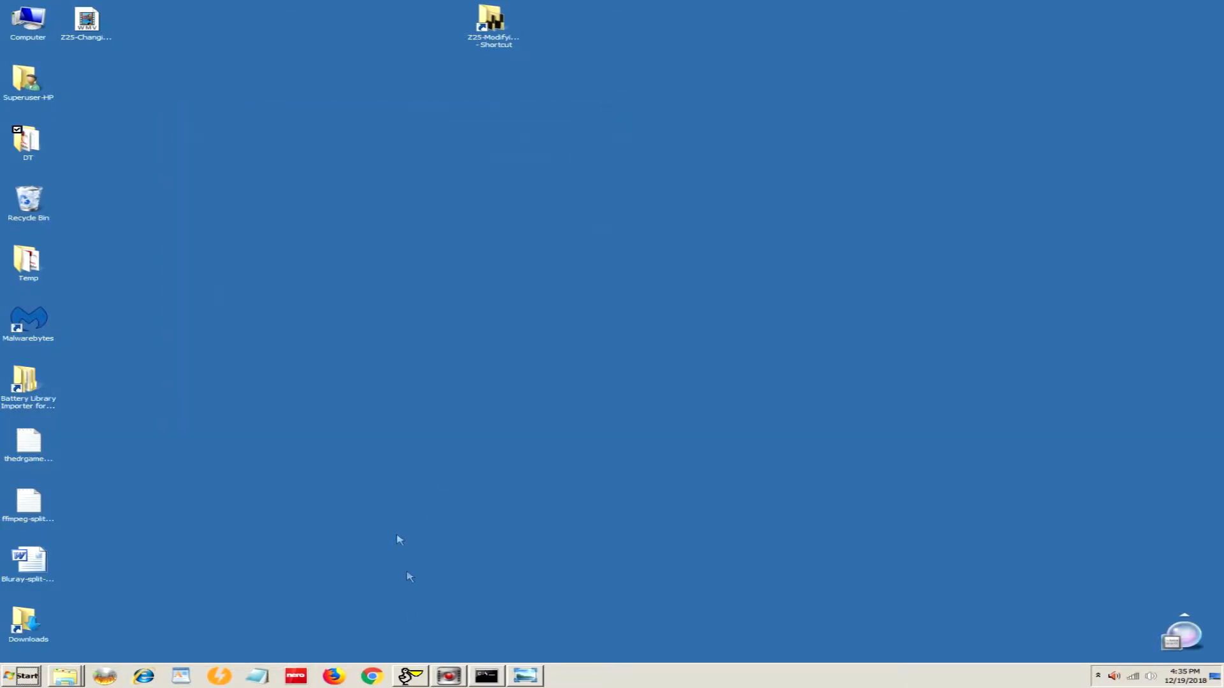
- Switch to BDedit and examine the audio and video streams of playlist 00000
click(408, 679)
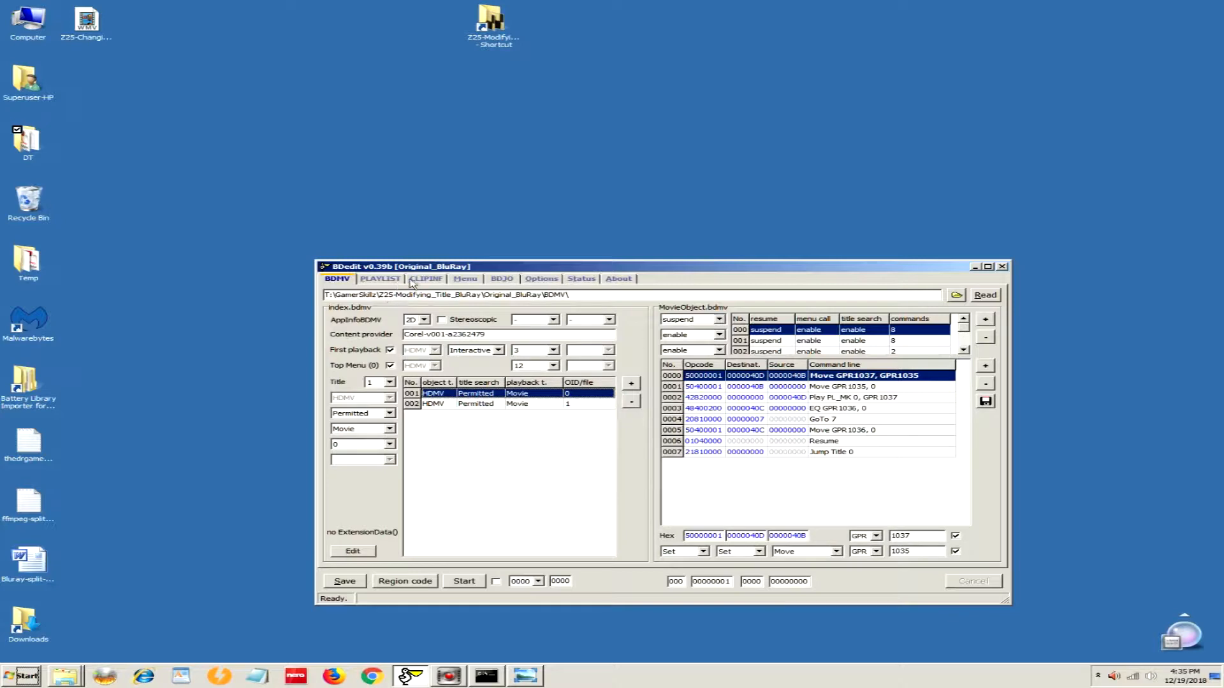
click(386, 280)
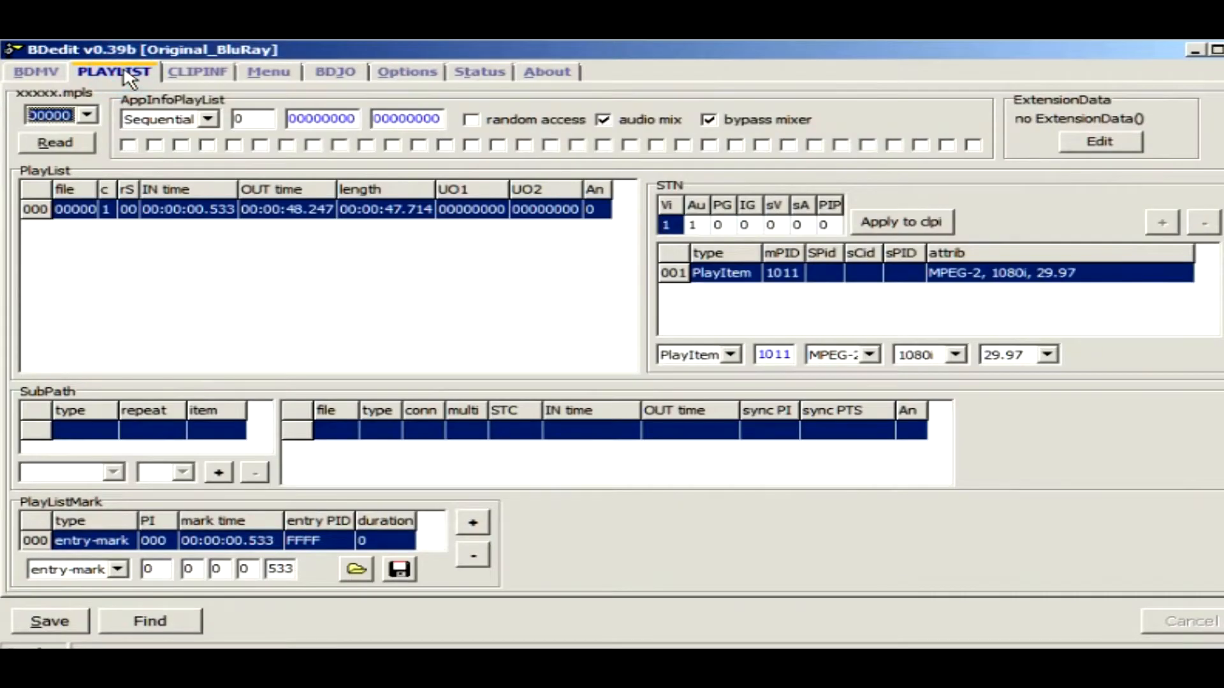
click(365, 302)
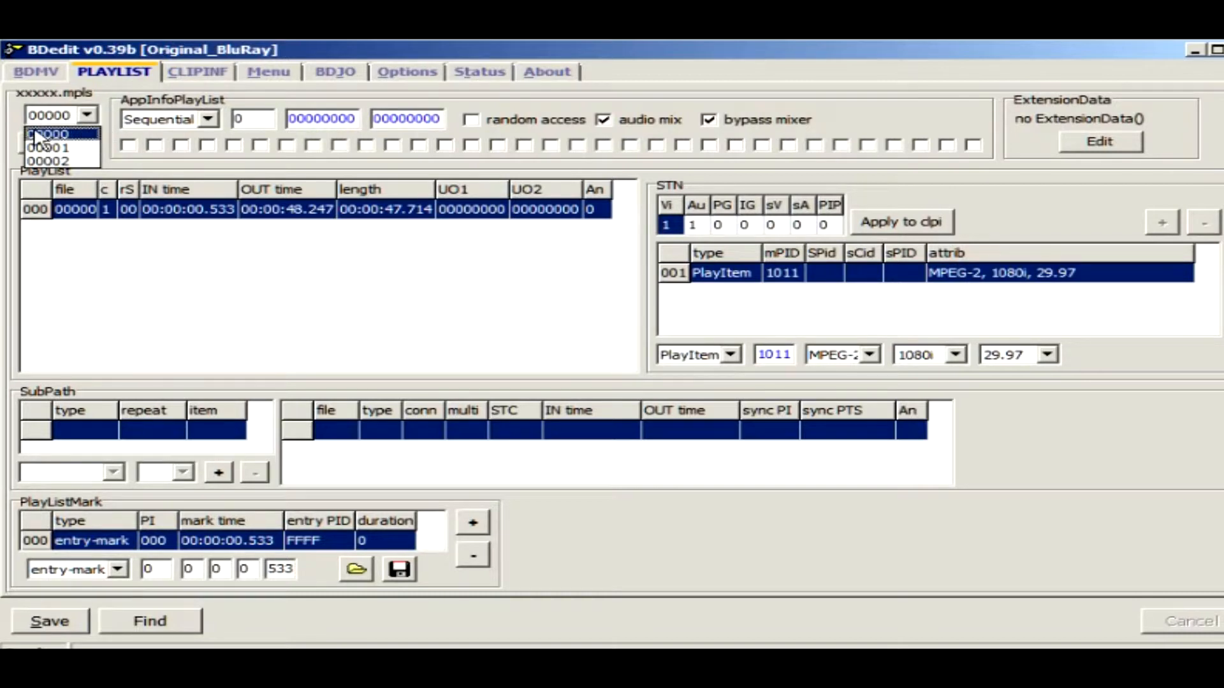
click(141, 56)
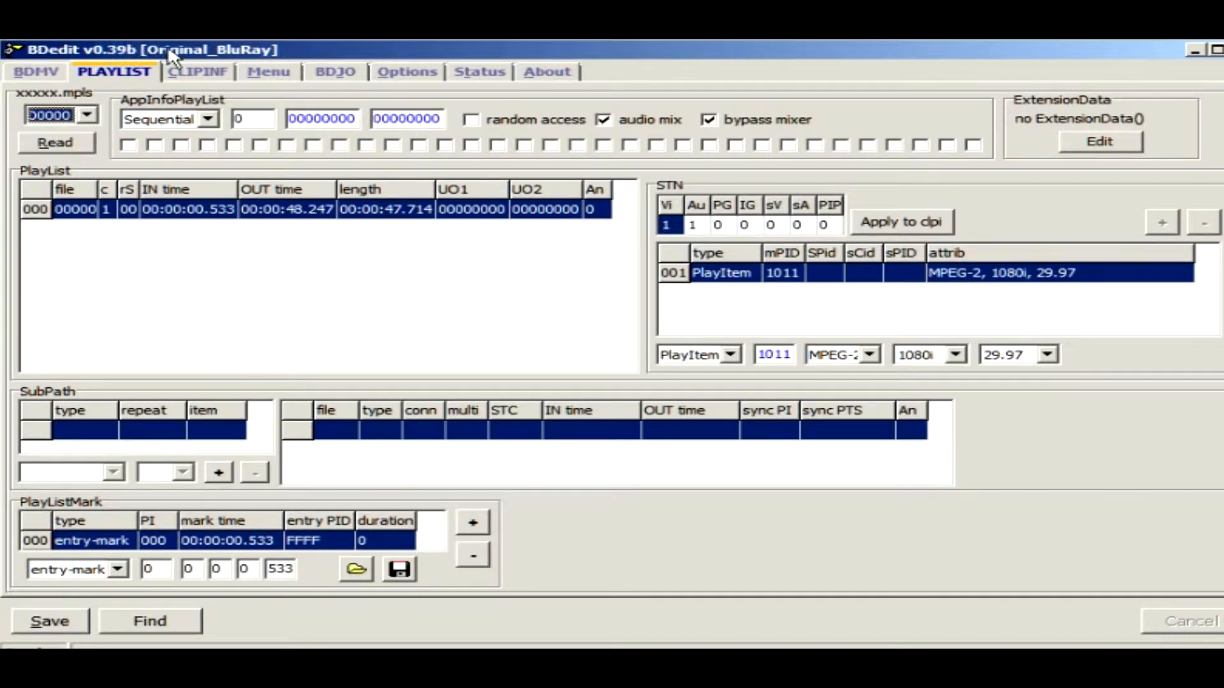
click(87, 115)
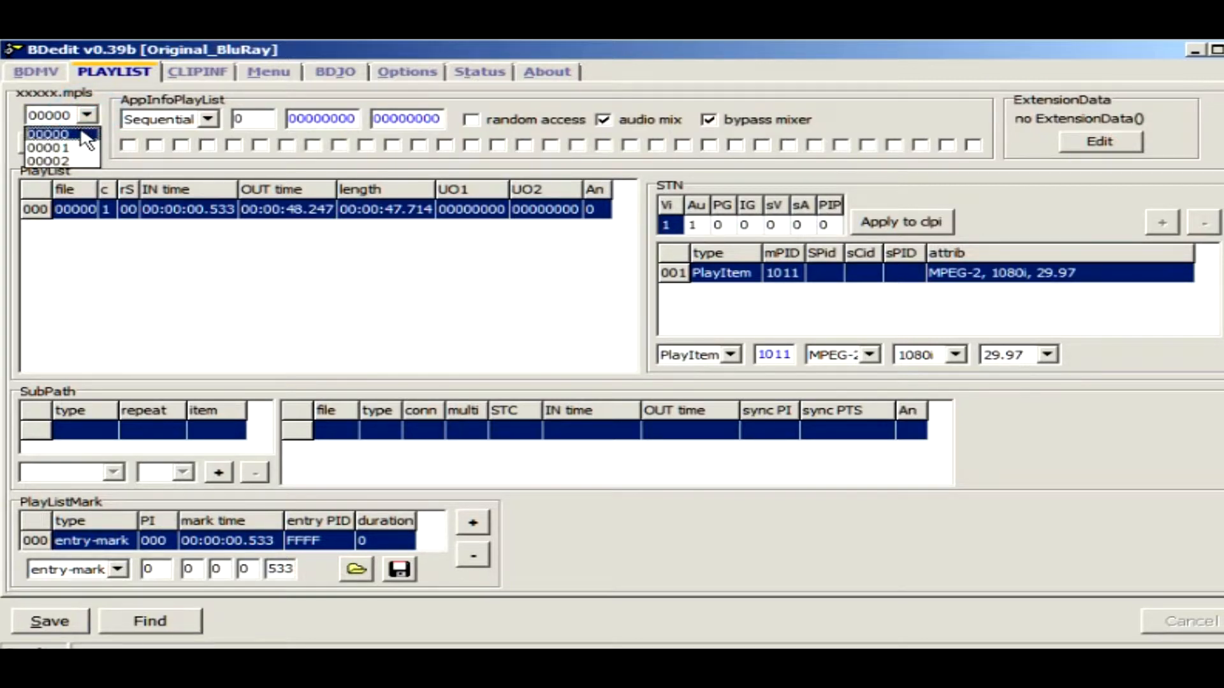
click(69, 134)
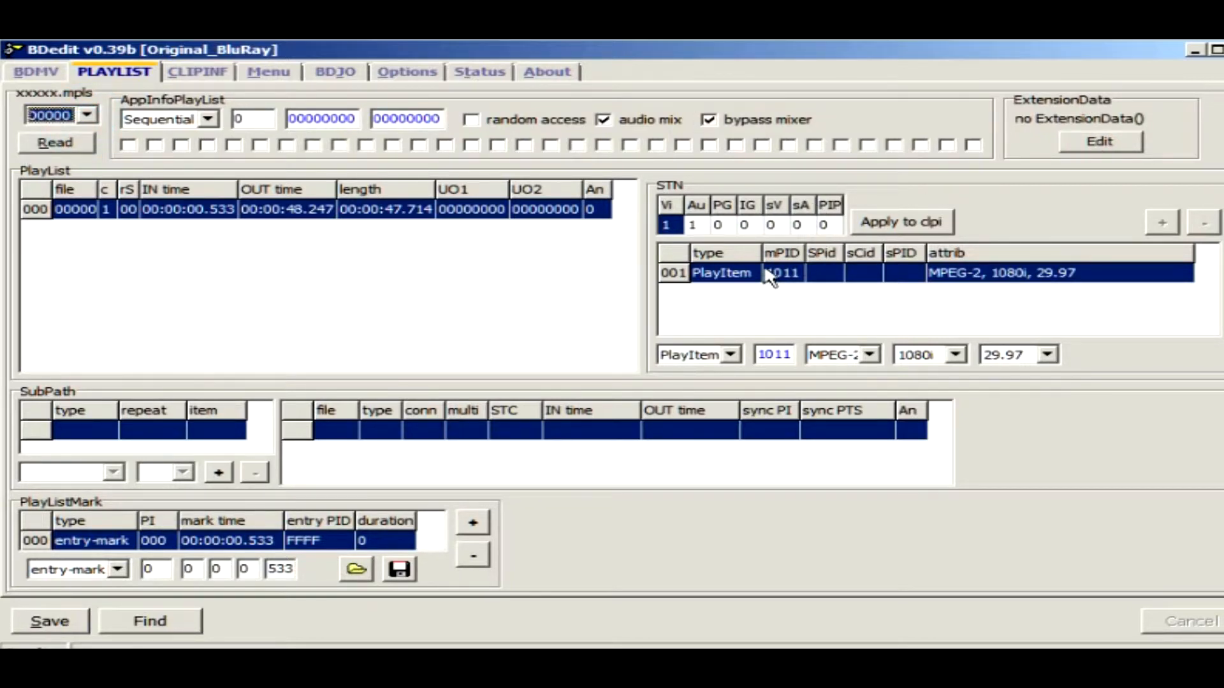
click(697, 225)
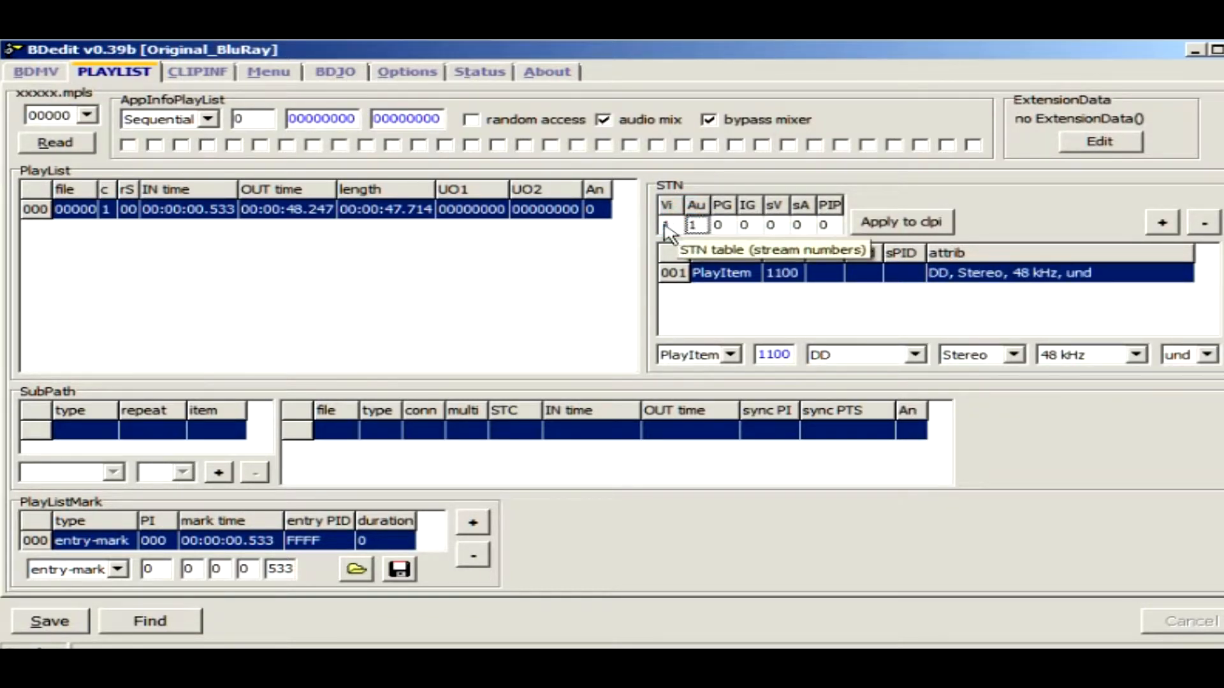
click(666, 225)
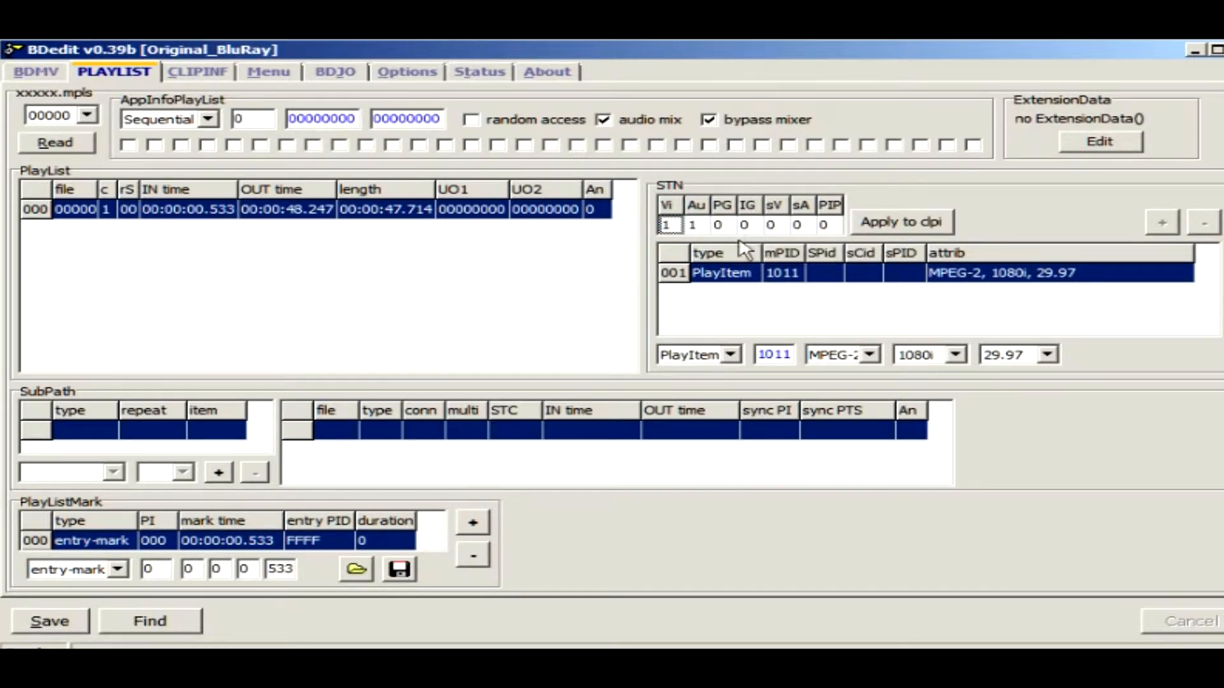
- Load playlist 00001 and check its audio, PG and IG stream entries
click(86, 115)
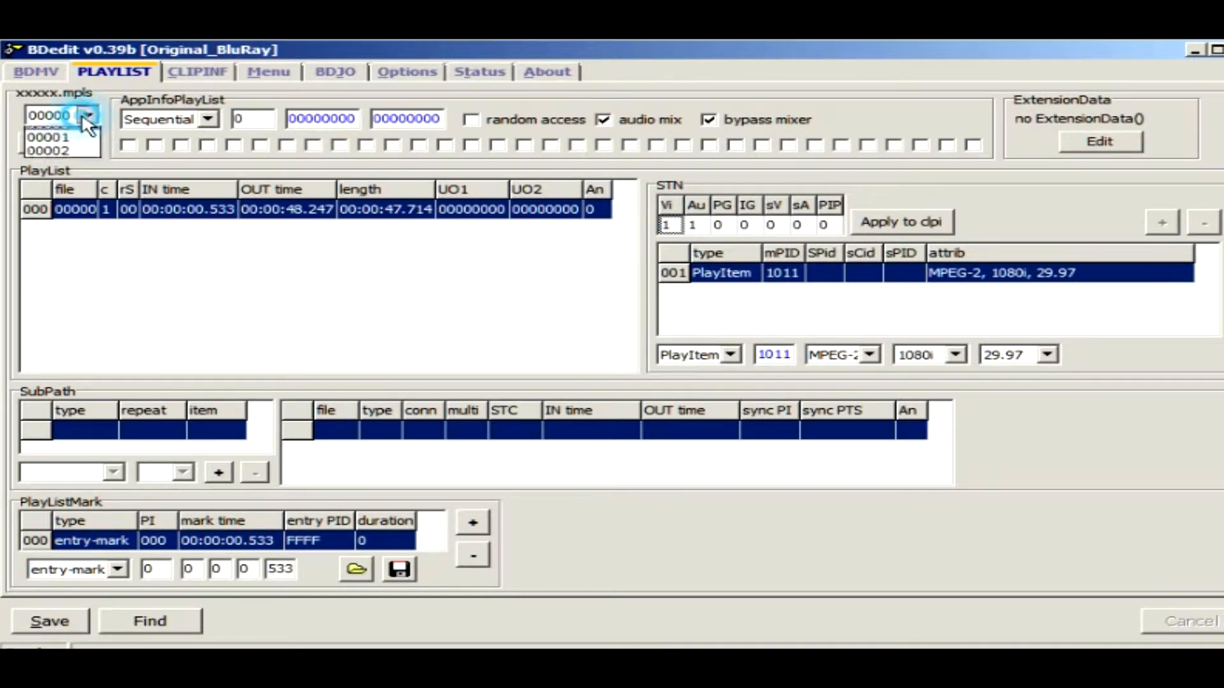
click(79, 147)
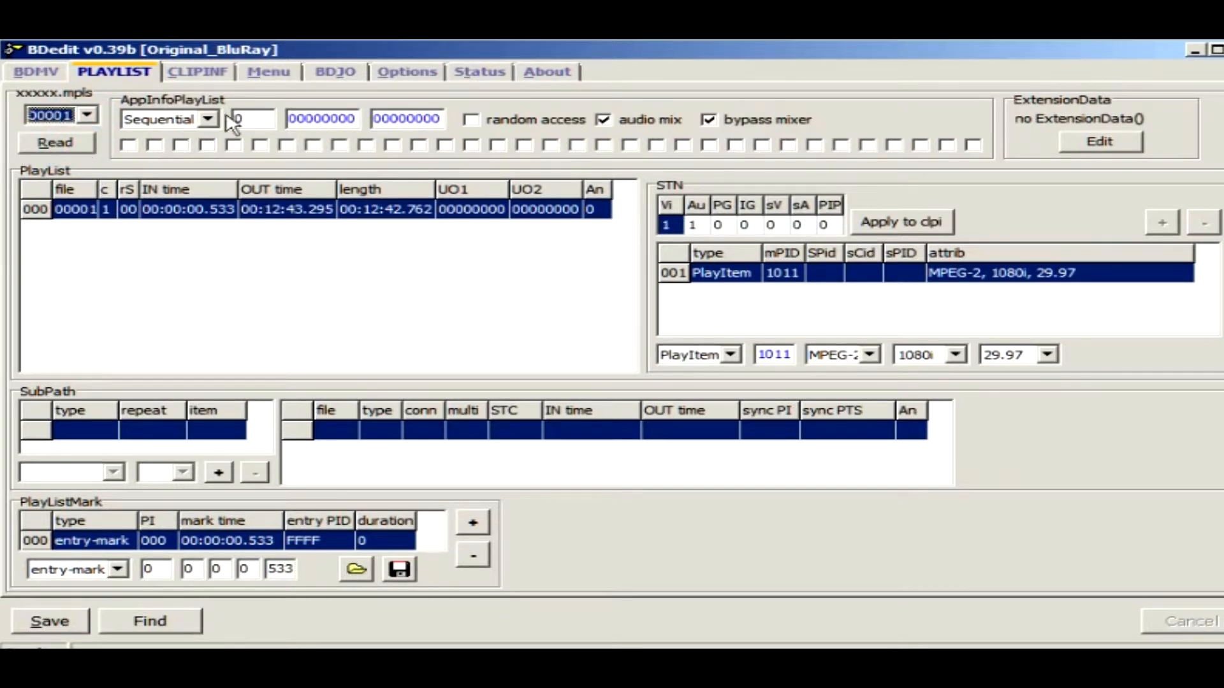
click(692, 225)
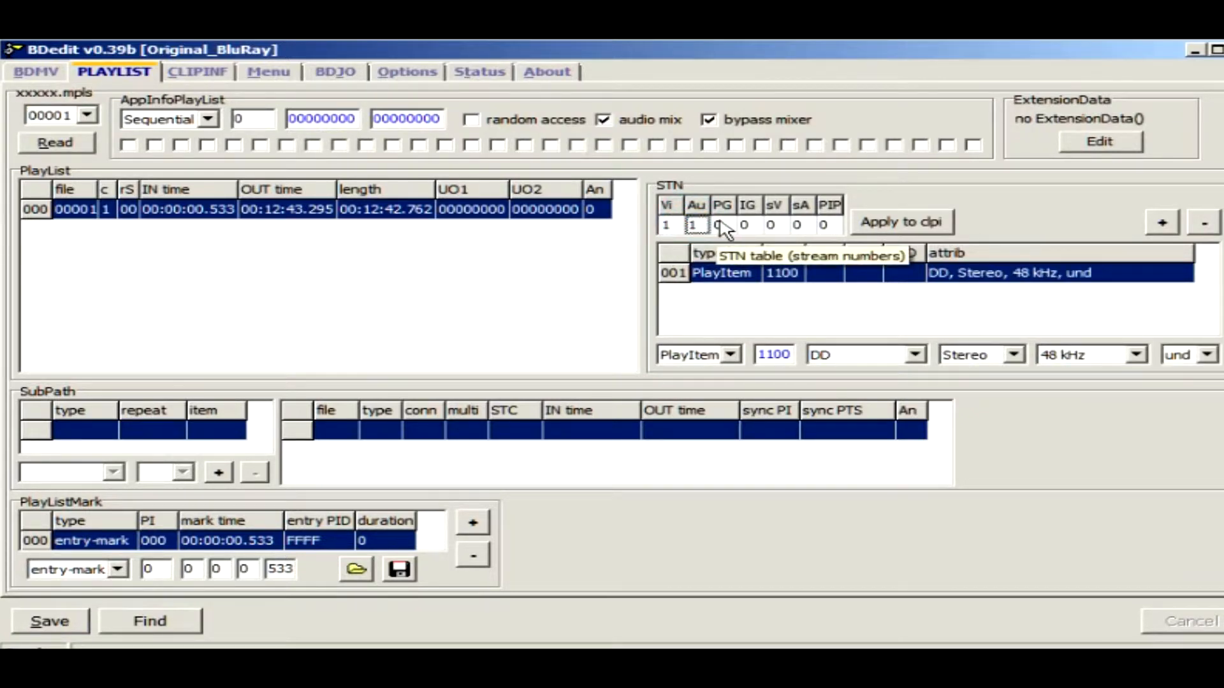
click(719, 225)
click(749, 225)
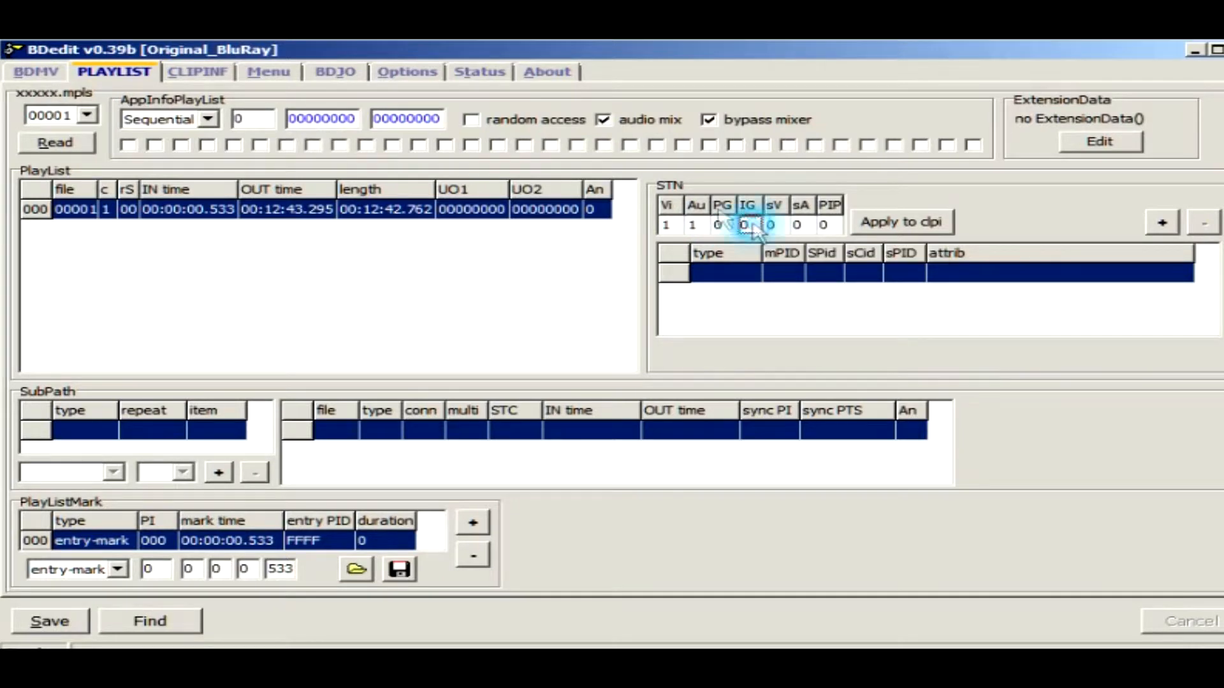
- Load playlist 00002 and examine its video and IG stream entries and its playlist item
click(88, 116)
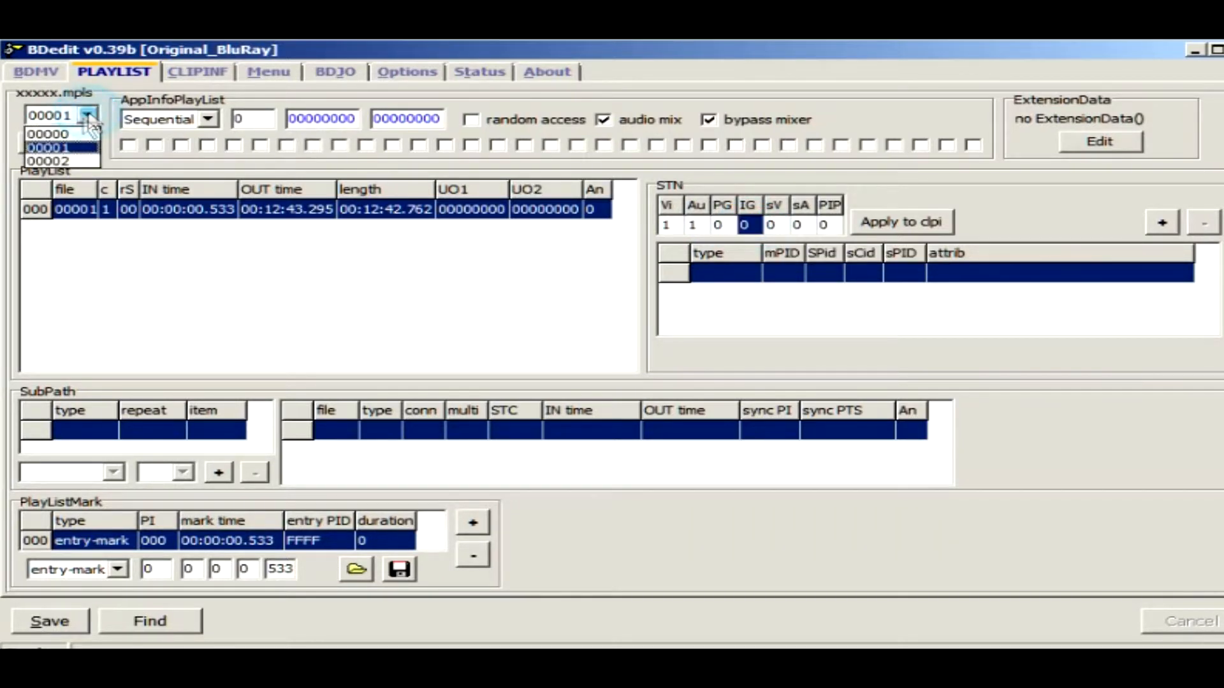
click(59, 161)
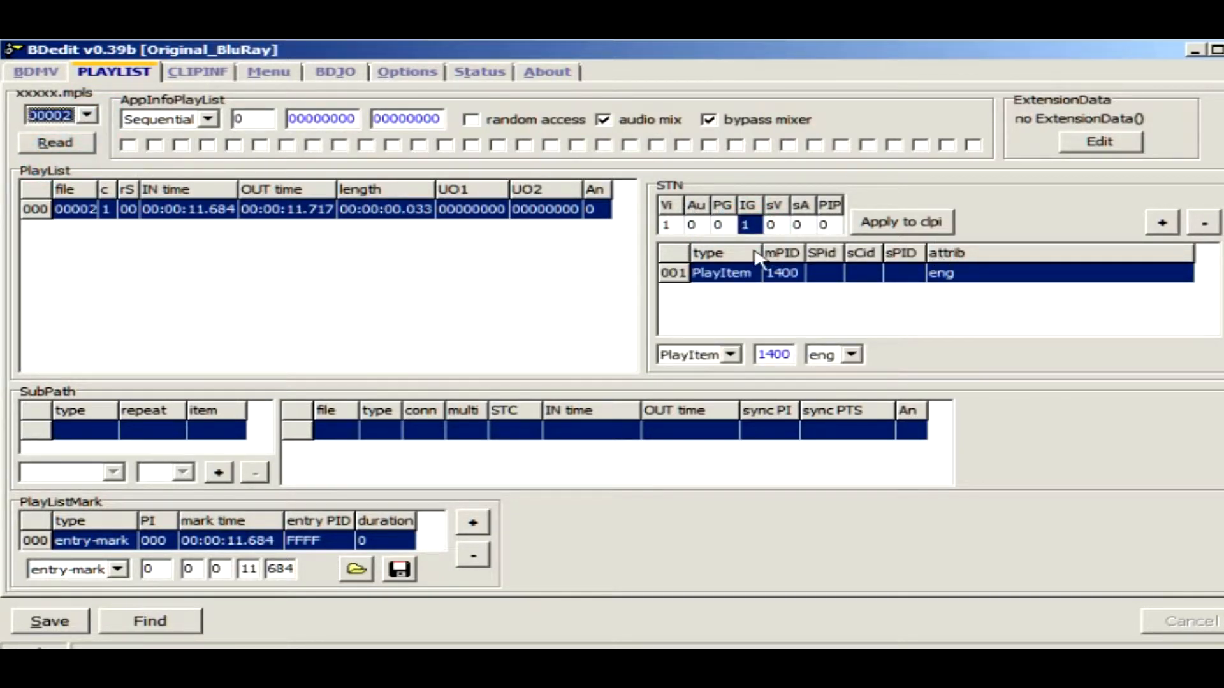
click(666, 225)
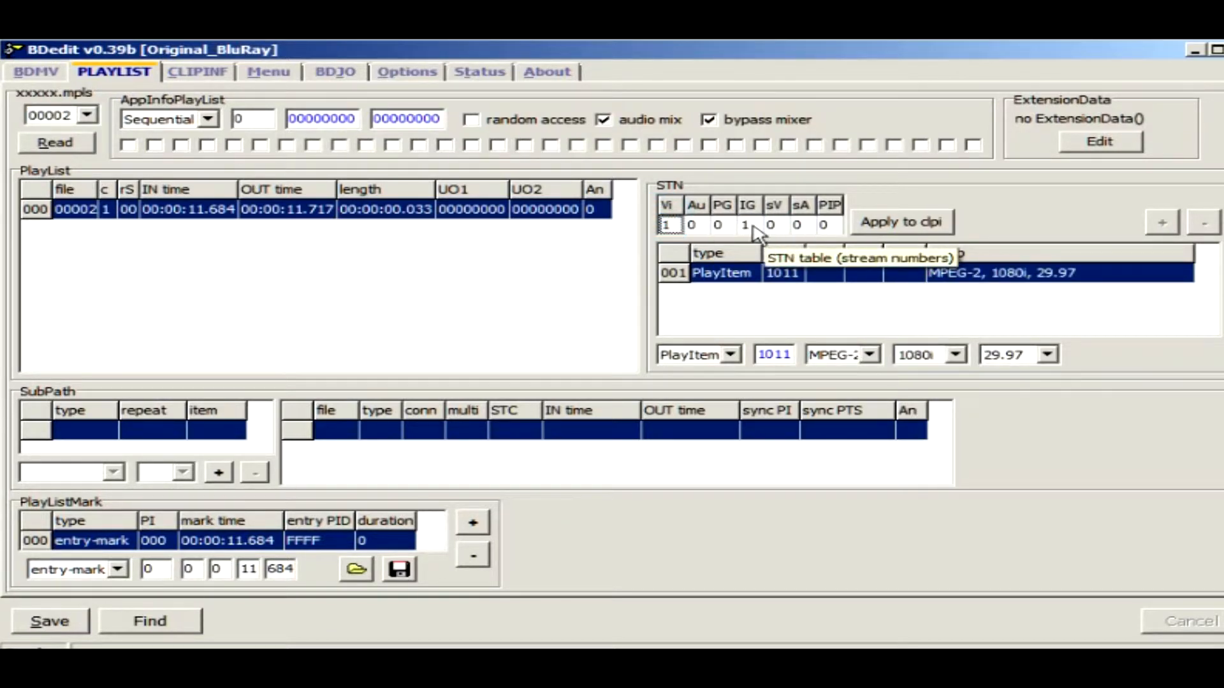
click(747, 225)
click(666, 226)
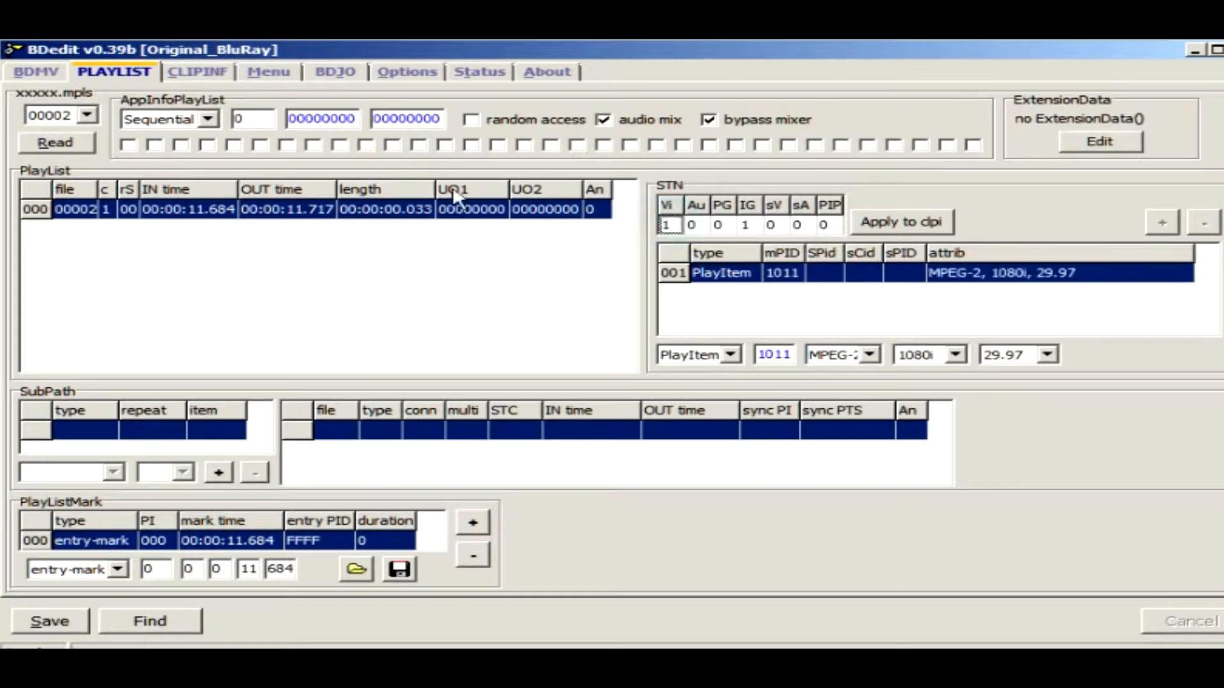
double_click(72, 210)
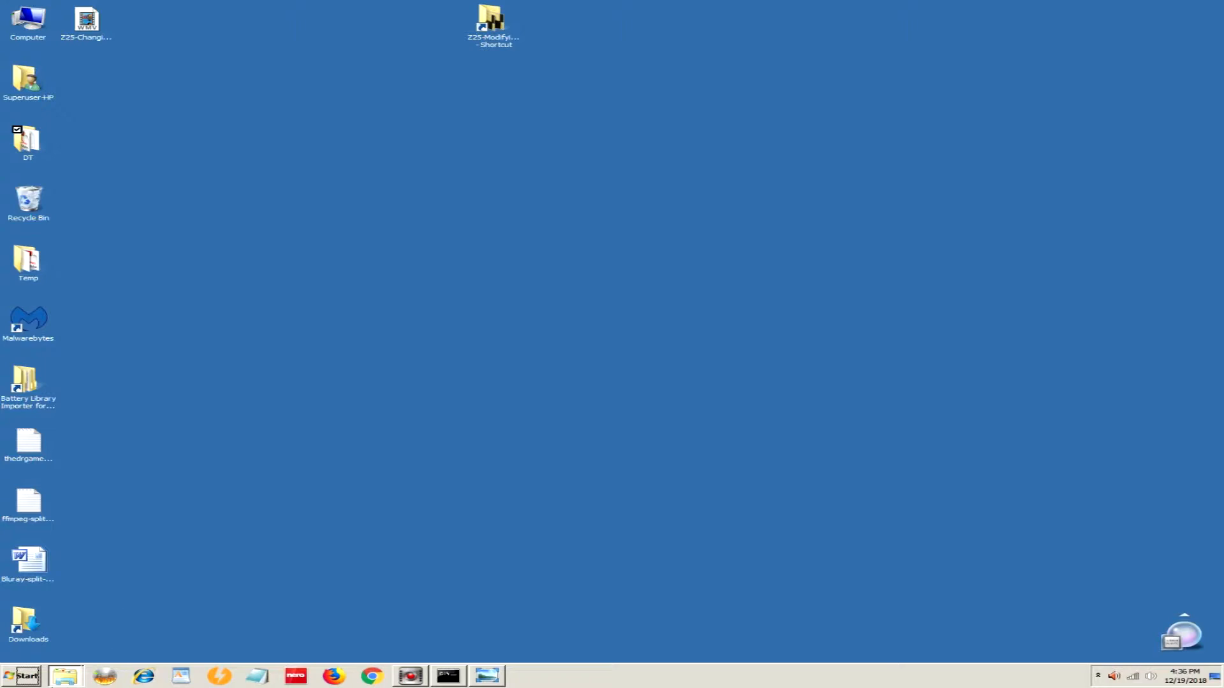
- Look through the Original_BluRay and Russian_VErsion folders inside Z25-Modifying_Title_BluRay in the file explorer
mouse_move(58, 682)
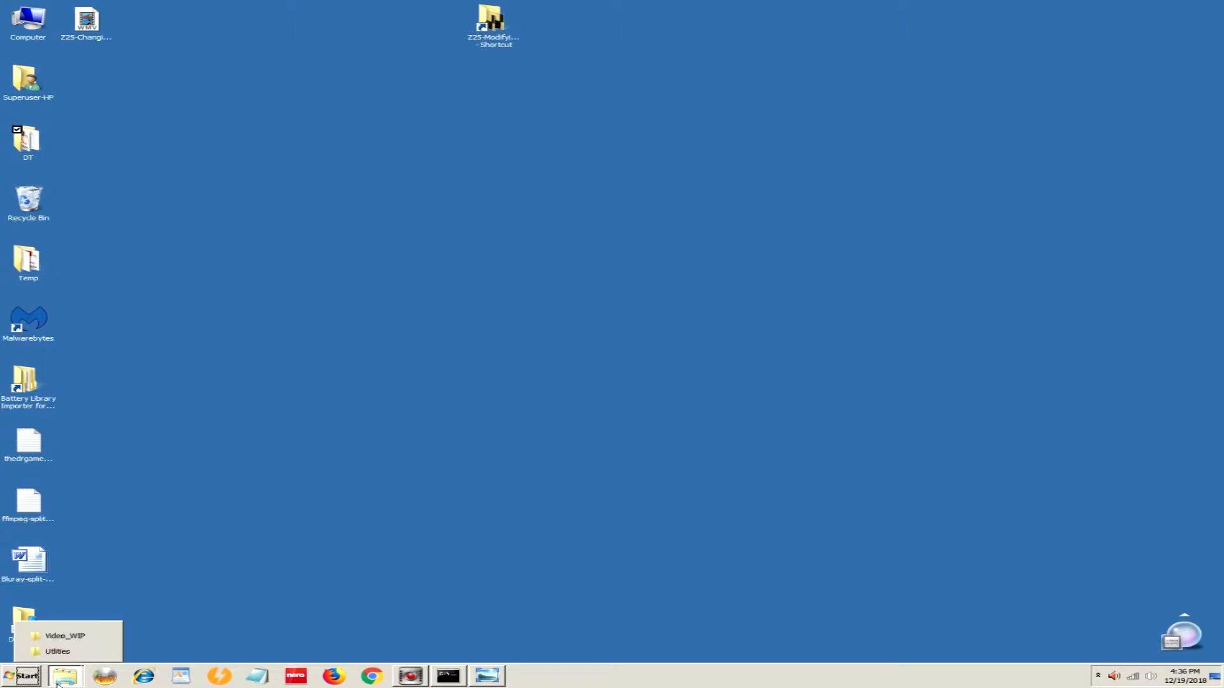
click(33, 640)
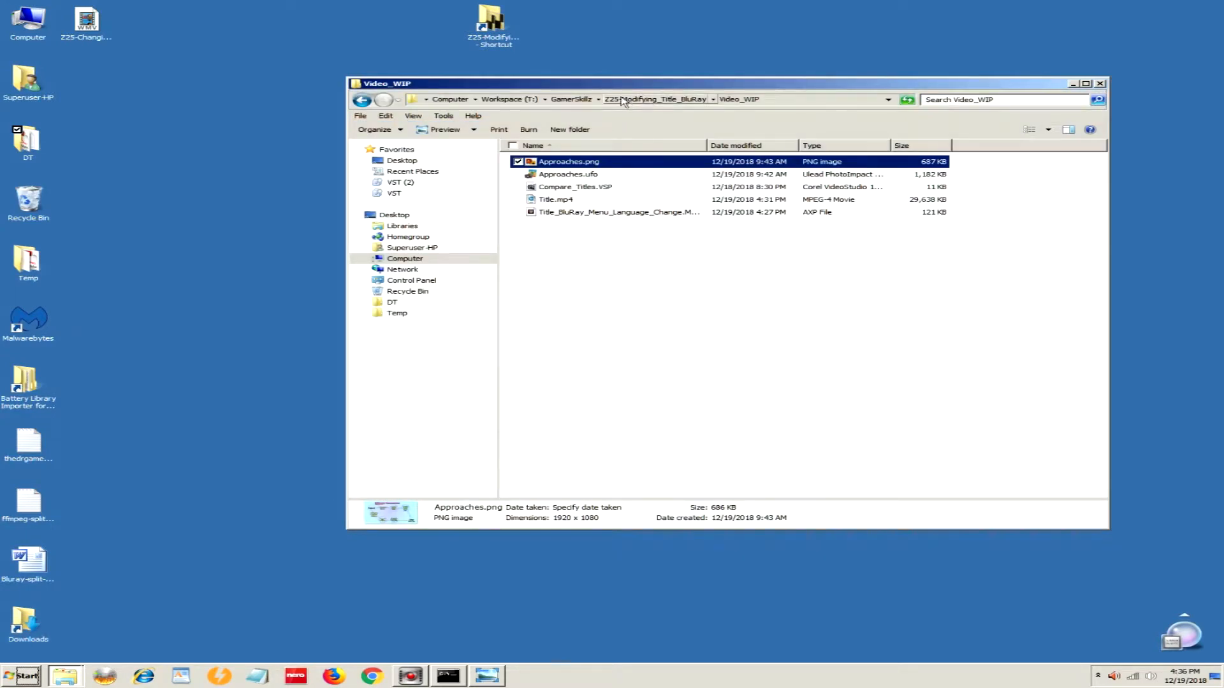
click(619, 100)
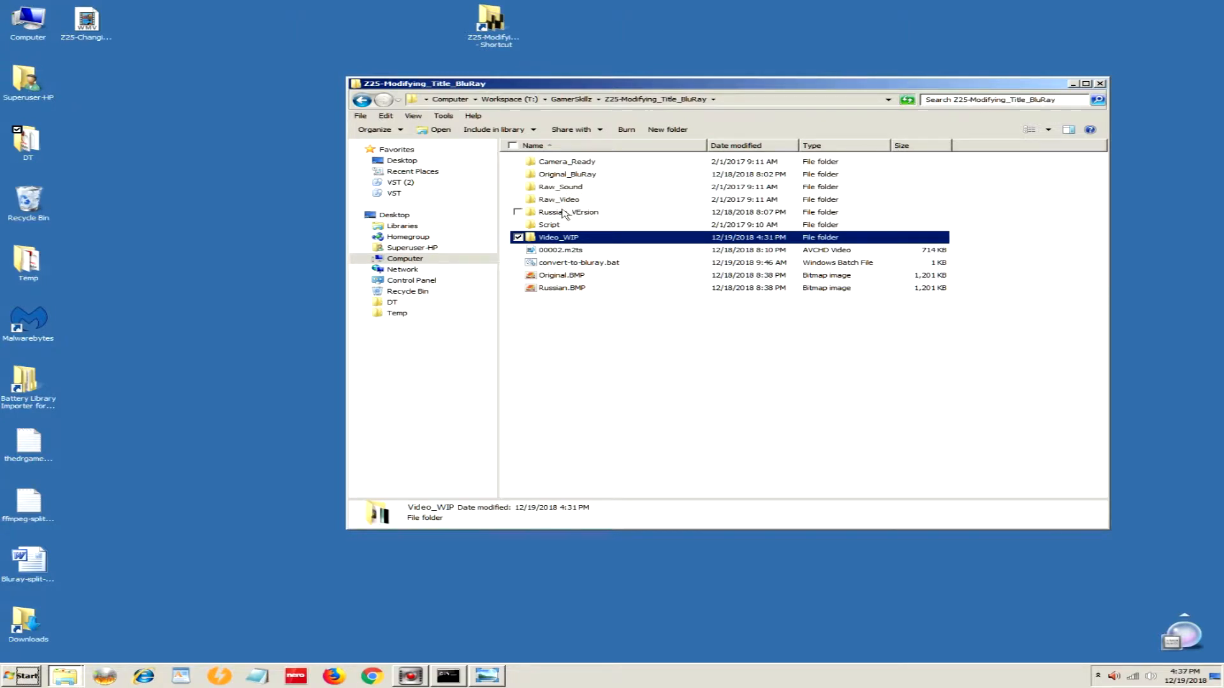
double_click(533, 176)
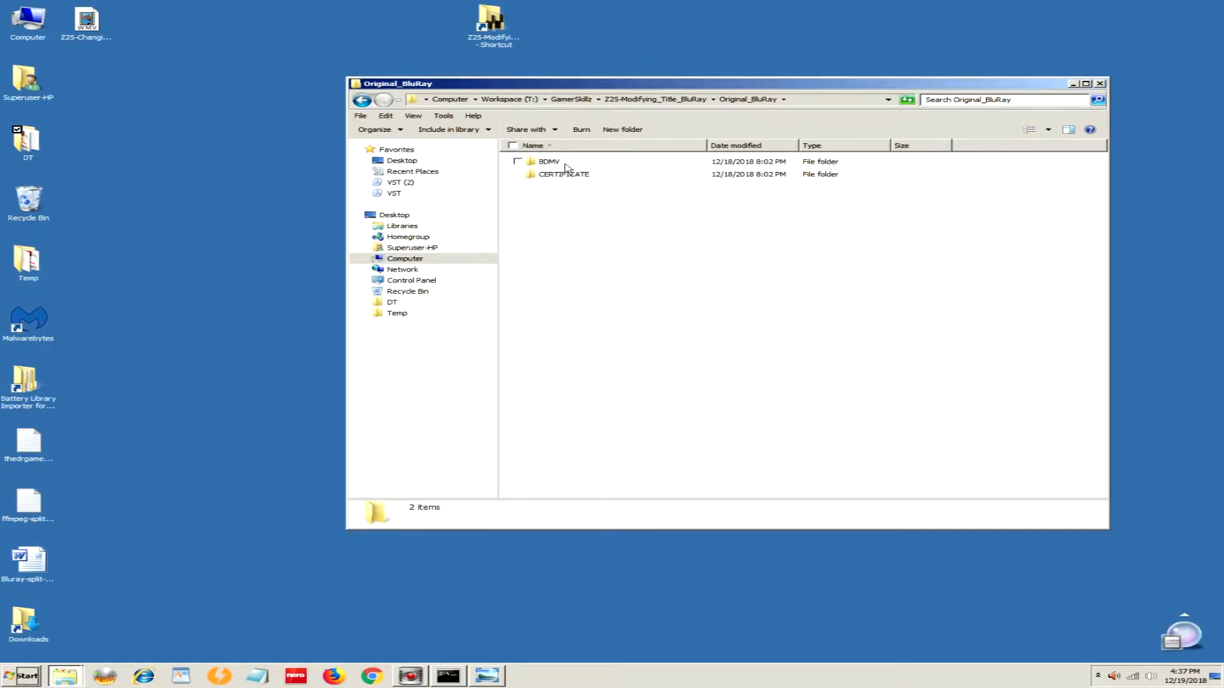
click(676, 100)
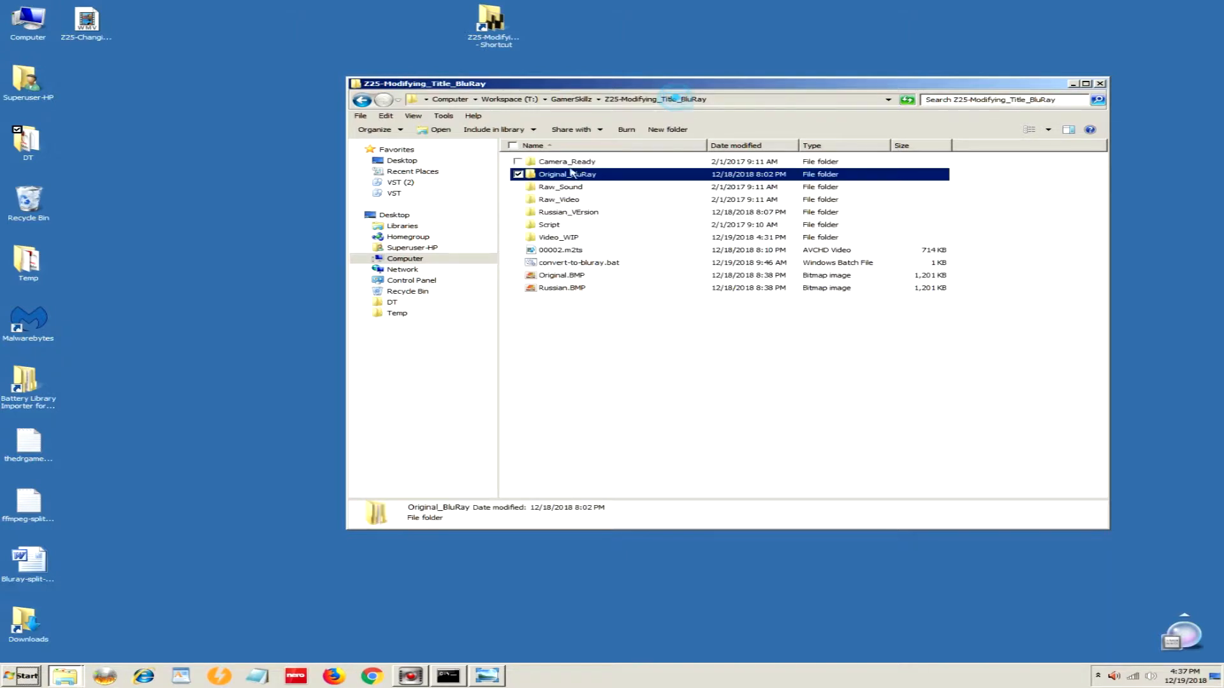
double_click(529, 214)
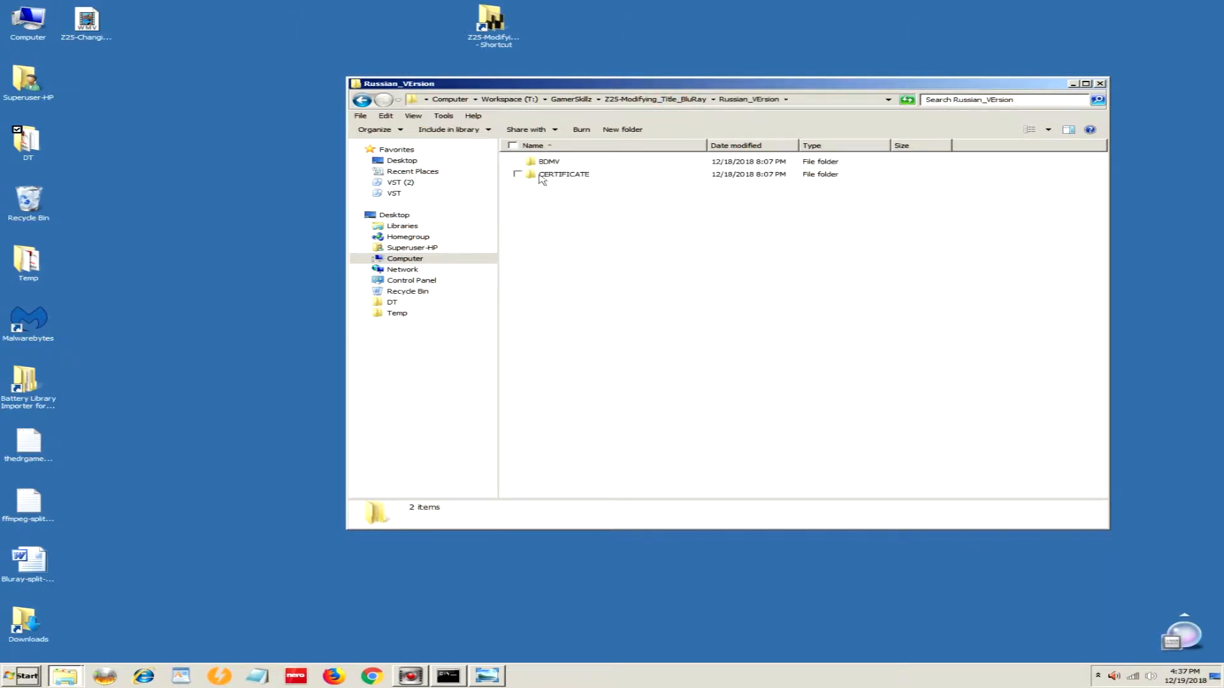
click(655, 99)
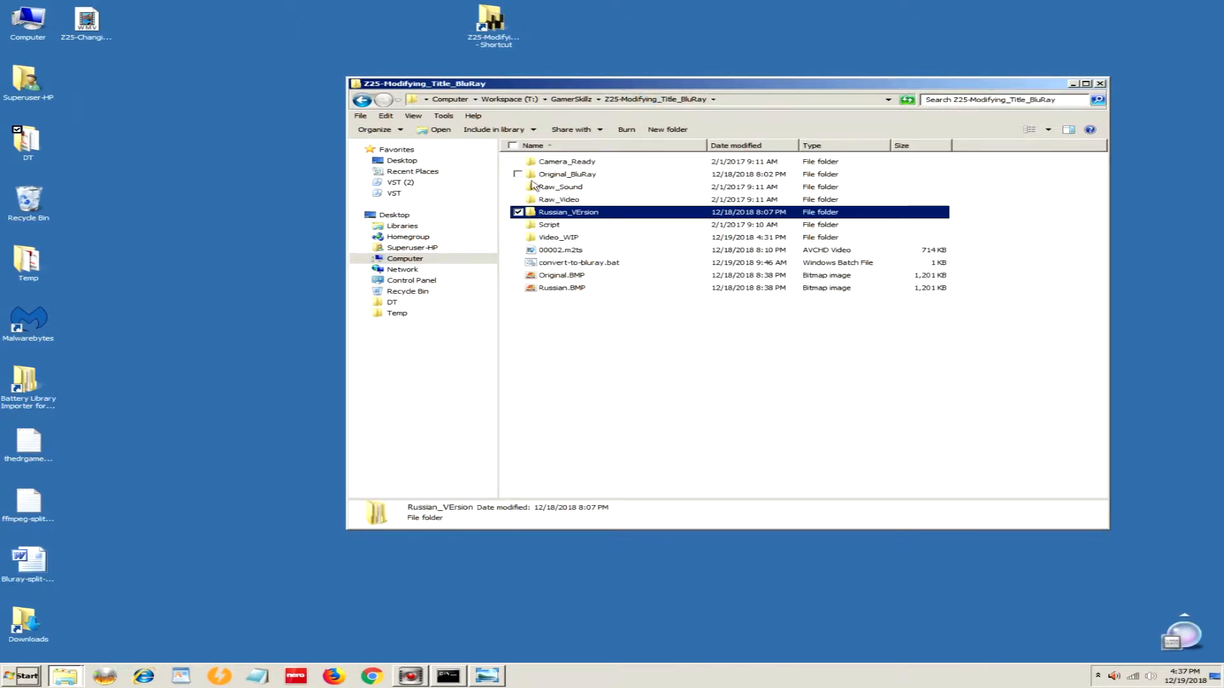
- Open the STREAM folder inside the BDMV folder of Original_BluRay
double_click(533, 175)
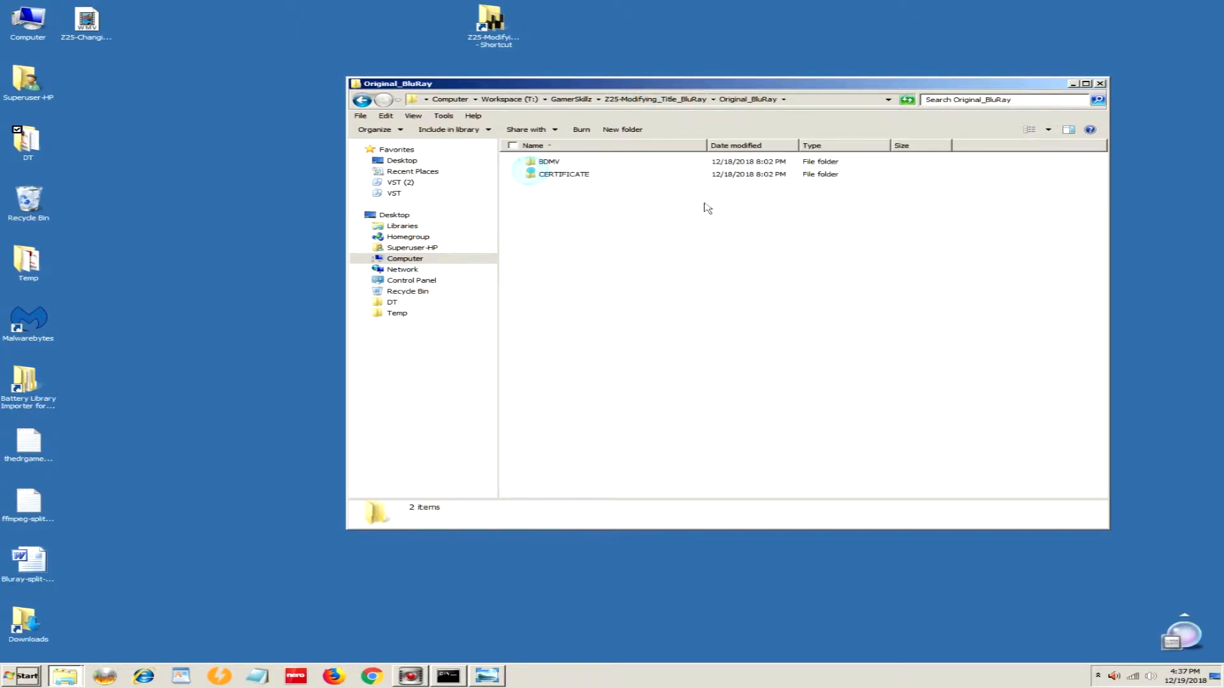
double_click(533, 167)
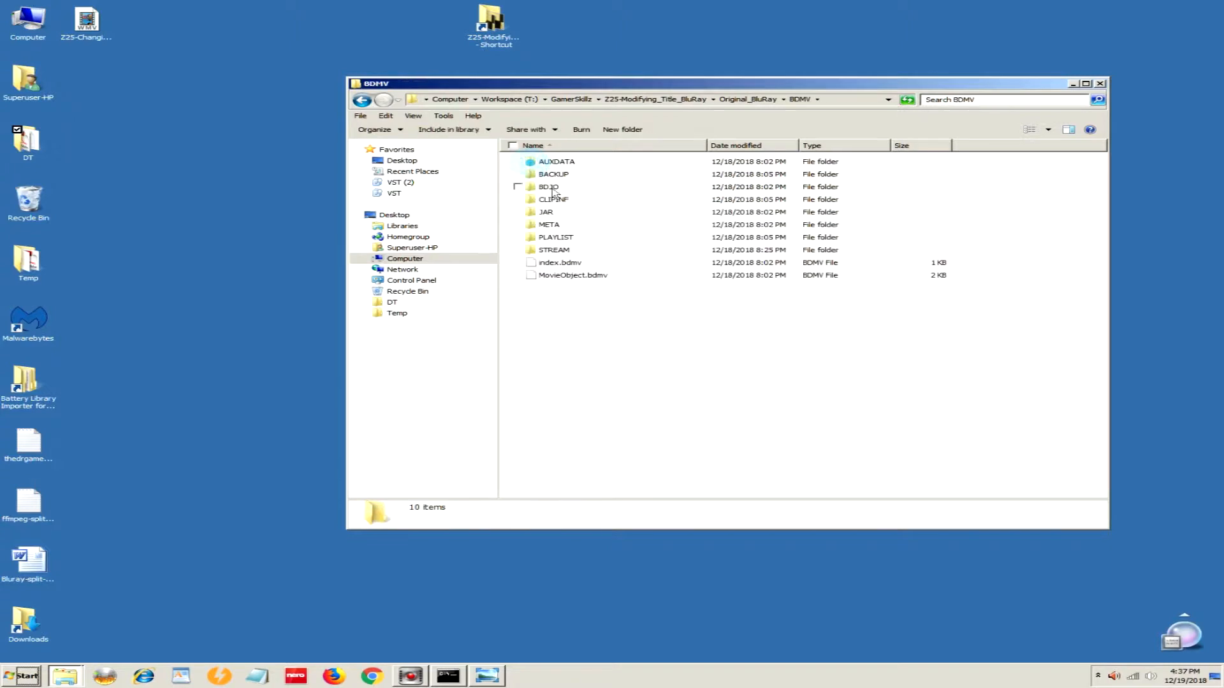
double_click(533, 251)
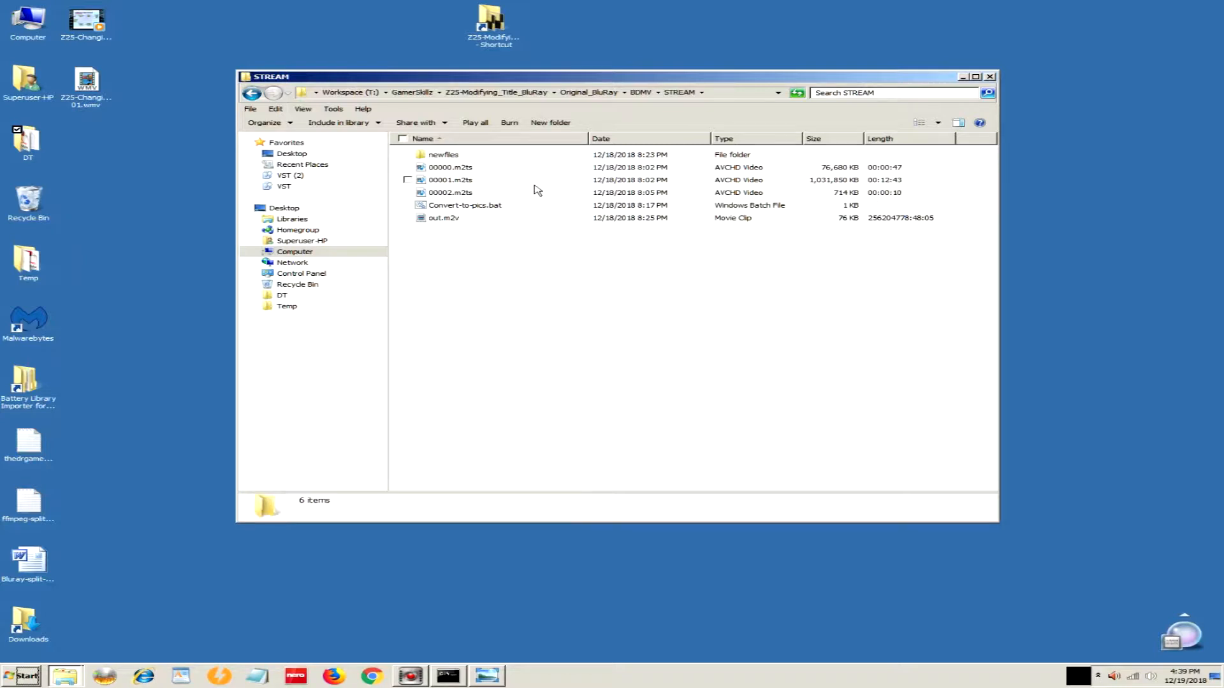
- Switch to the Command Prompt, enlarge its window and run ffmpeg -i on 00002.m2ts to read its stream information
click(446, 677)
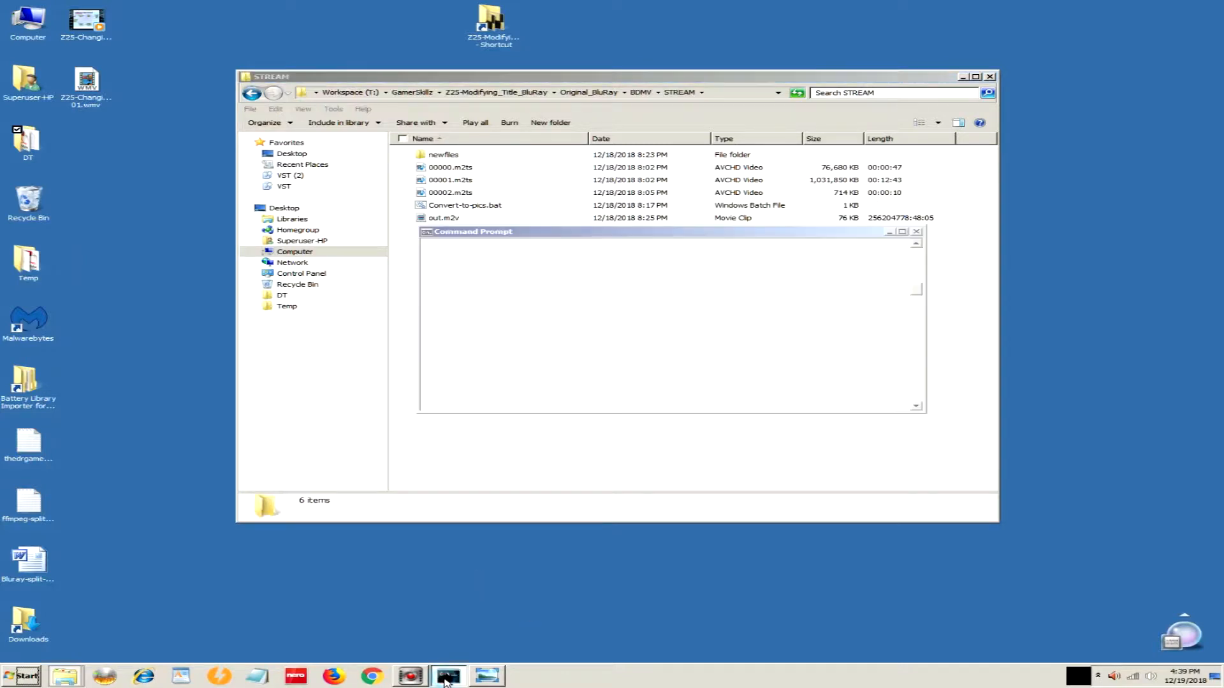
drag(804, 235, 621, 267)
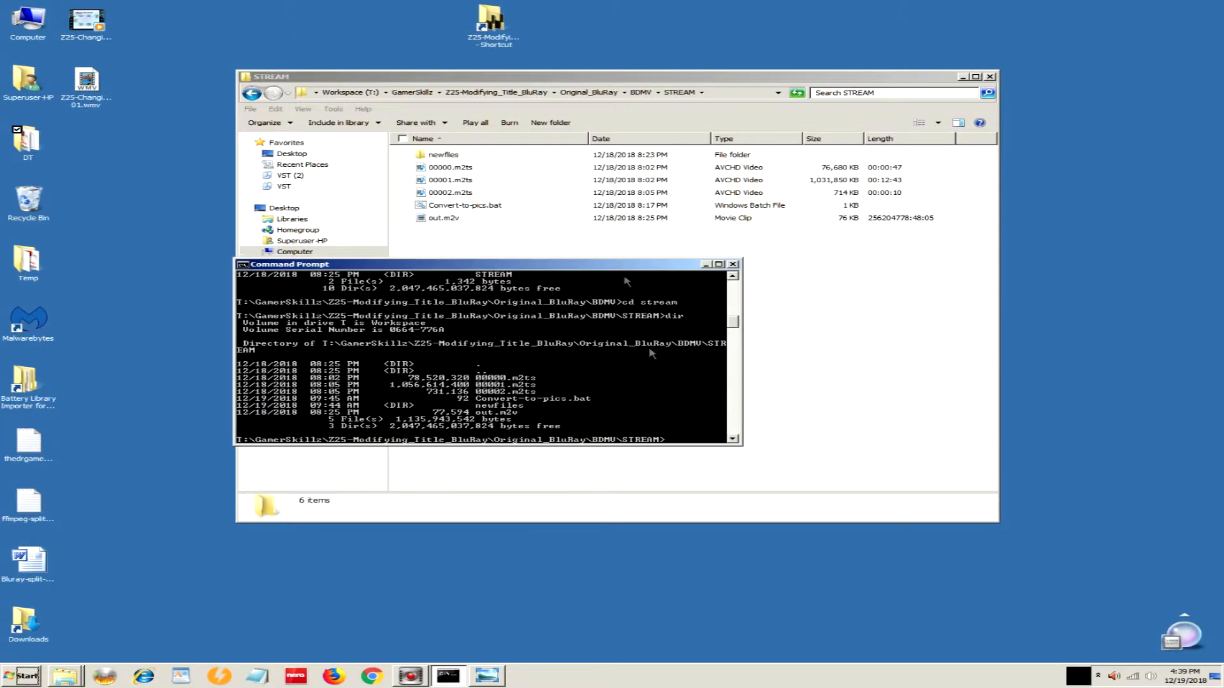
click(719, 264)
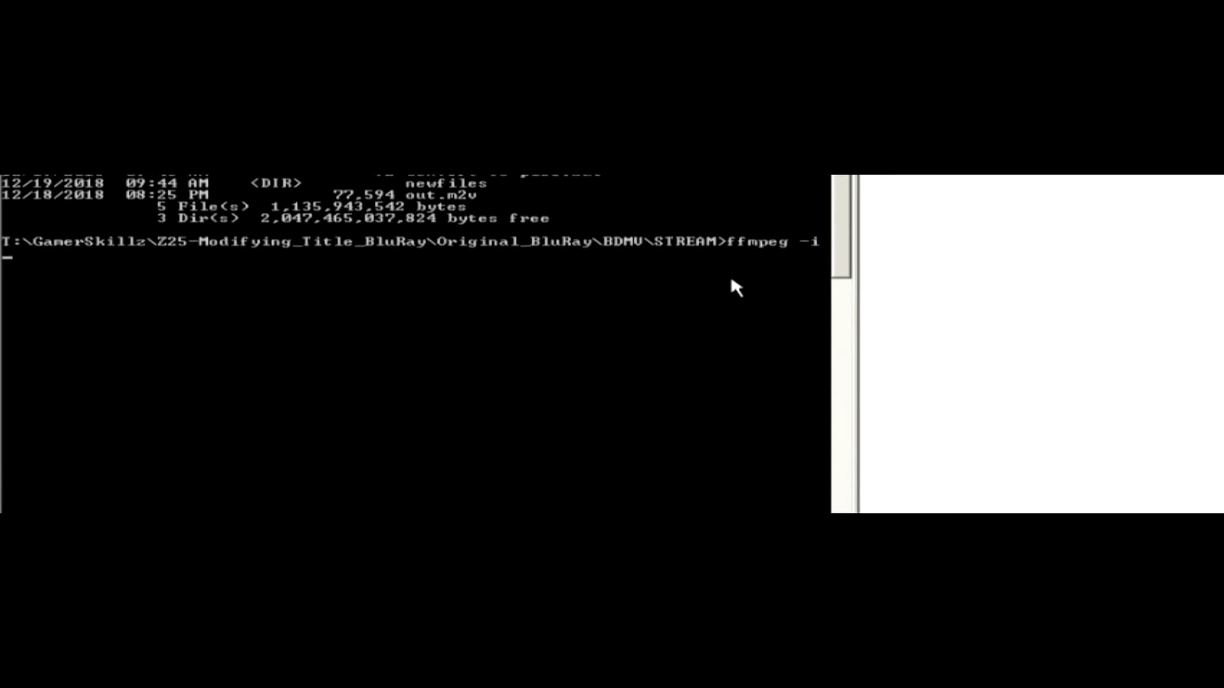
text(0000)
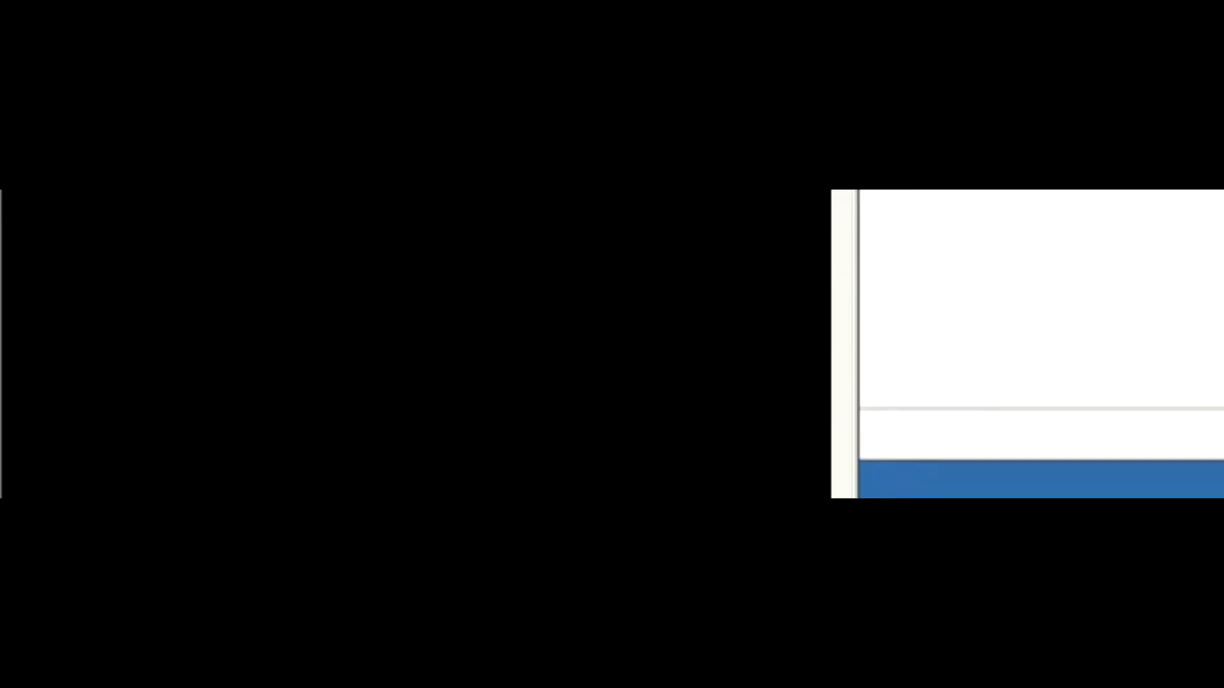
key(Return)
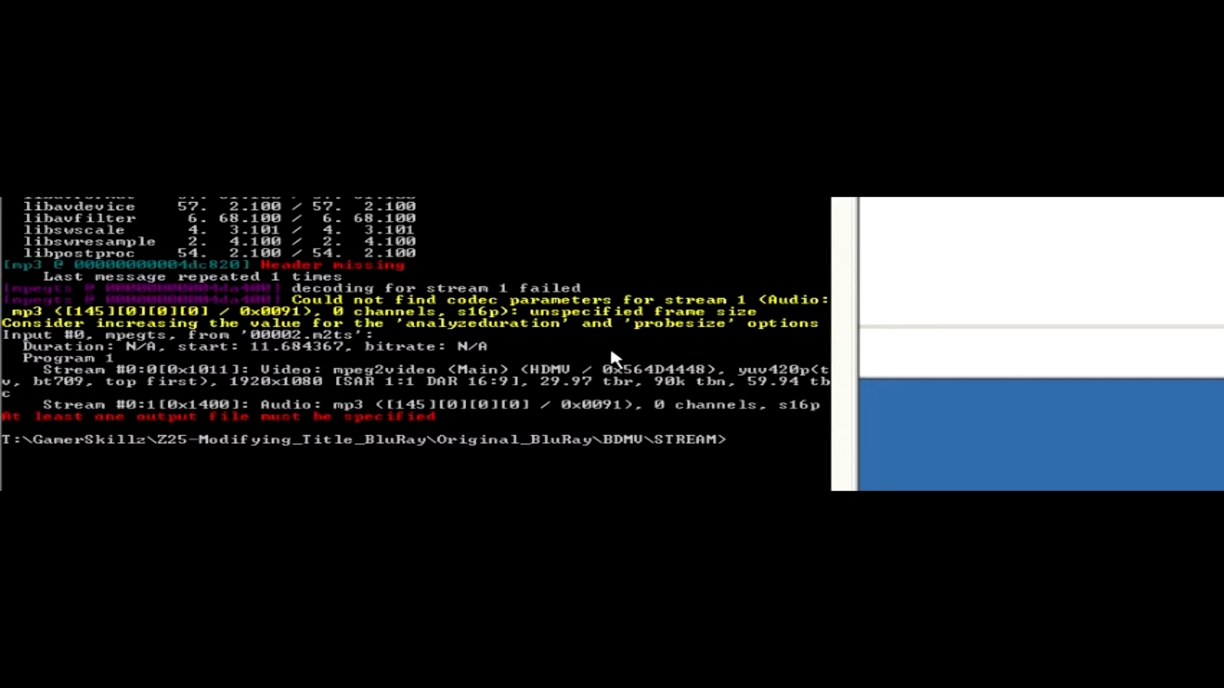
- Exit the Command Prompt and select 00002.m2ts in the STREAM folder
text(exi)
text(t)
key(Return)
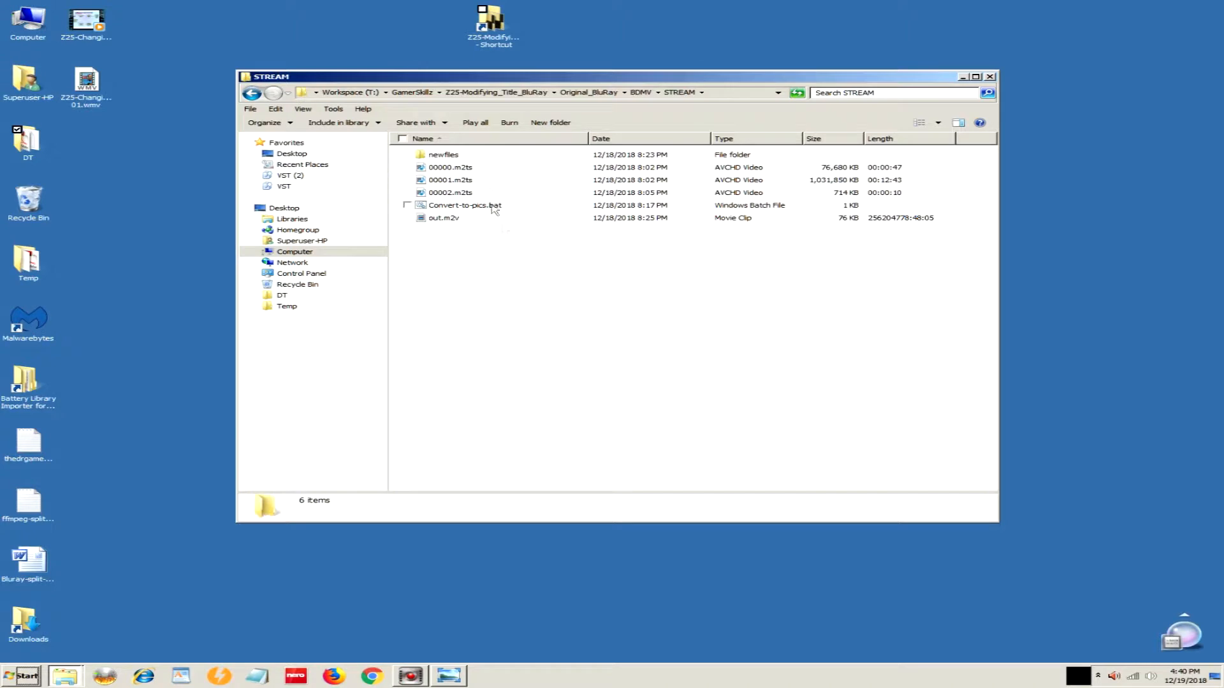
click(449, 195)
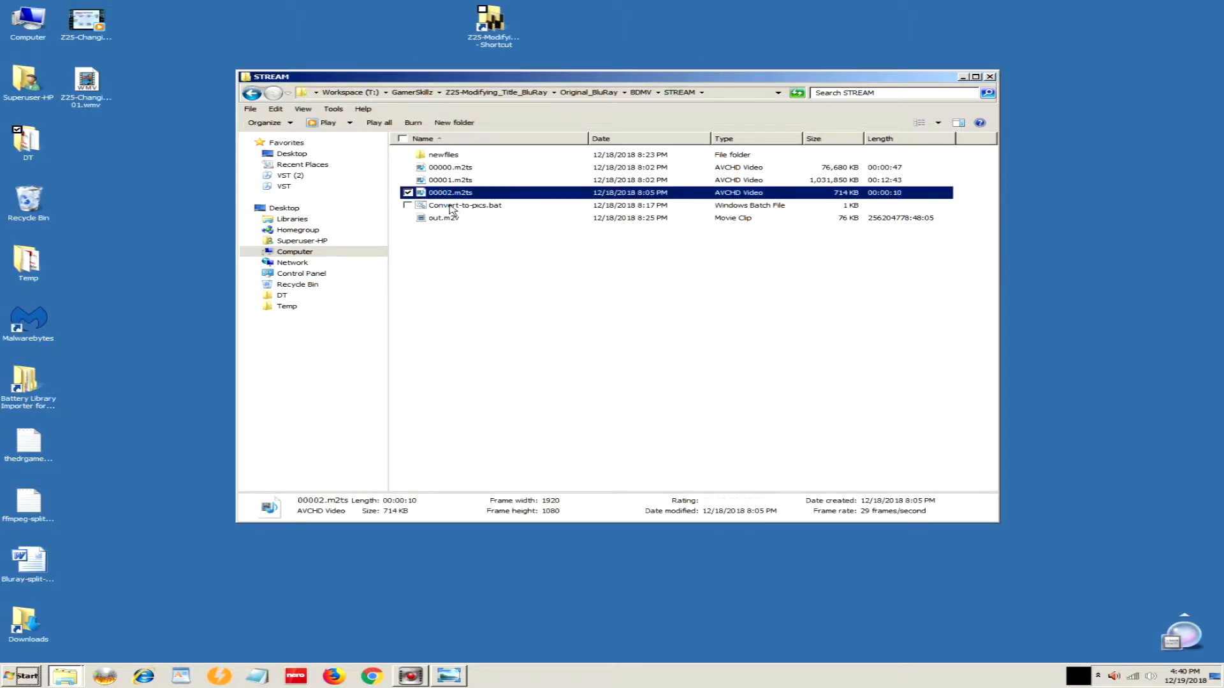
- Open Convert-to-pics.bat for editing in Notepad and reposition its window to read the ffmpeg conversion commands
click(450, 206)
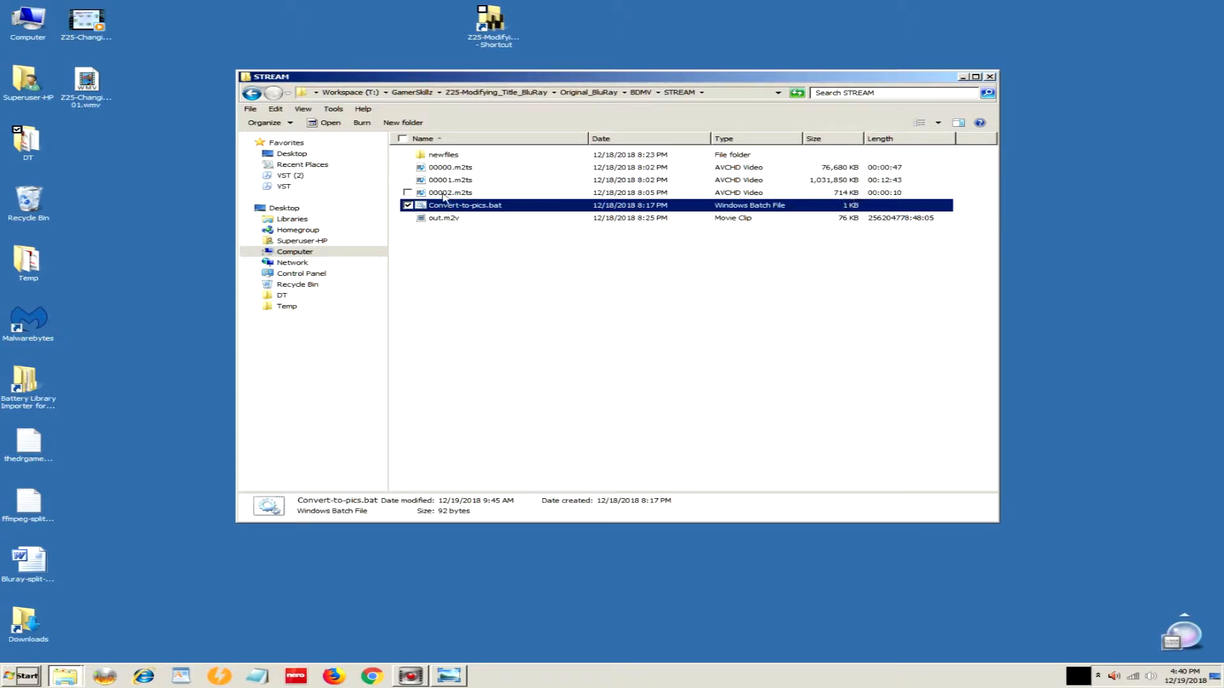
click(445, 194)
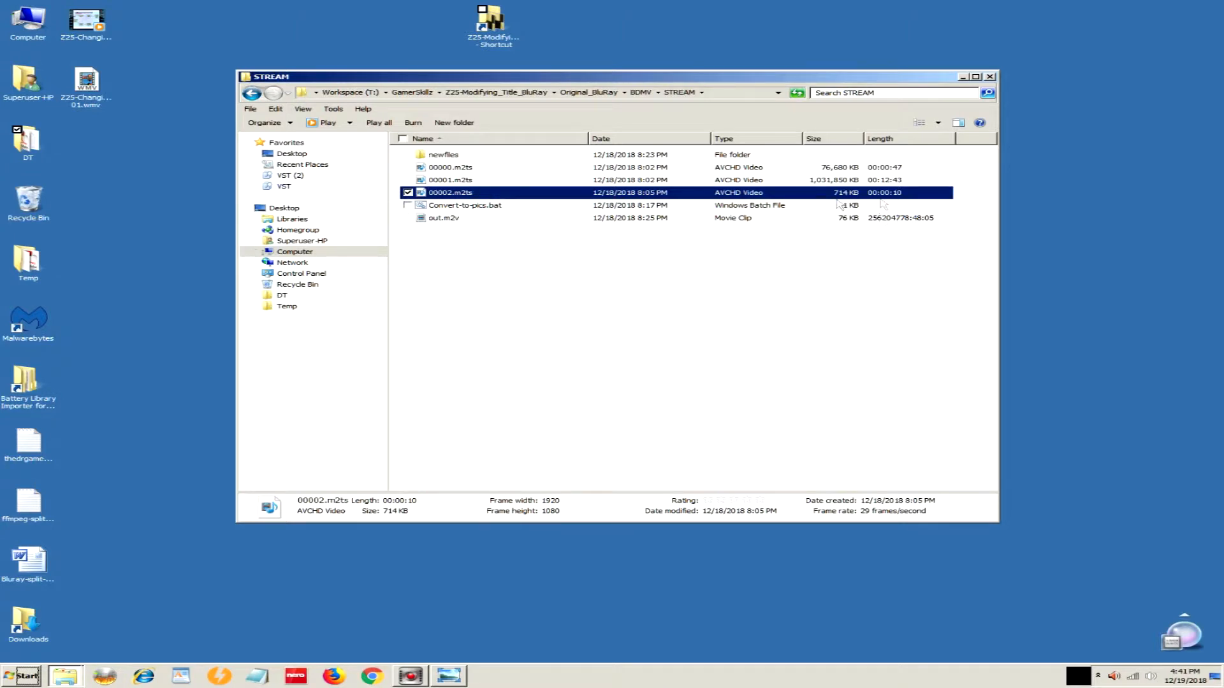
click(452, 206)
right_click(451, 206)
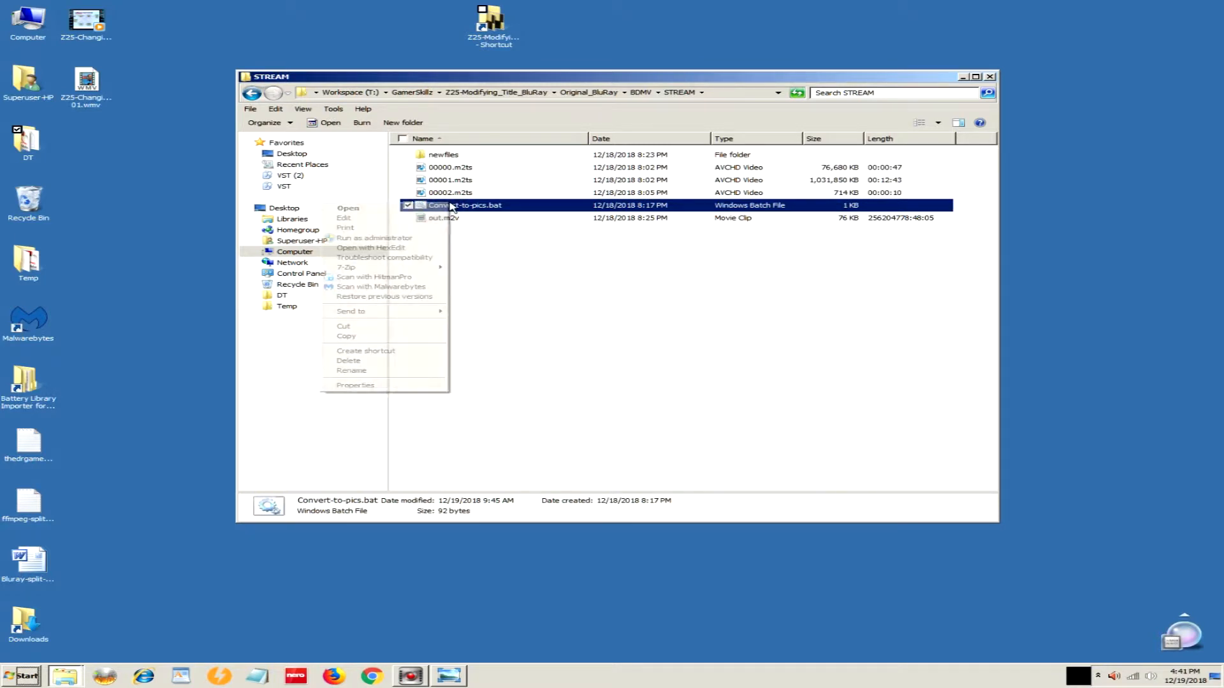
click(423, 219)
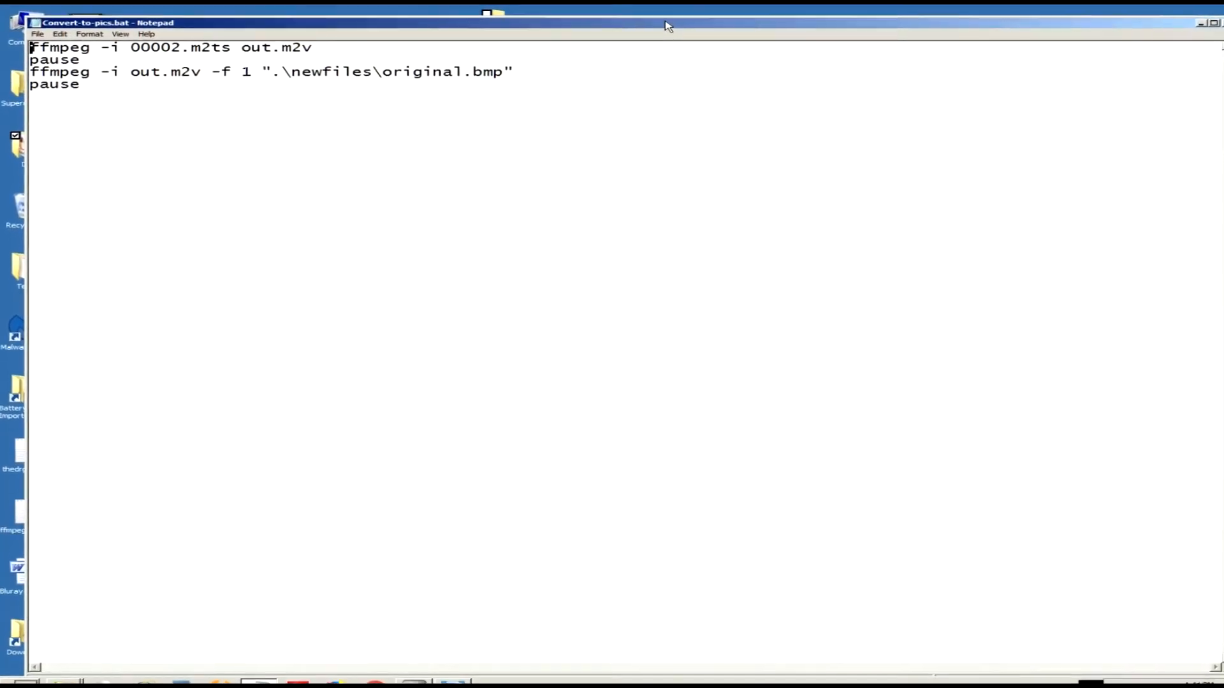
drag(668, 26, 670, 268)
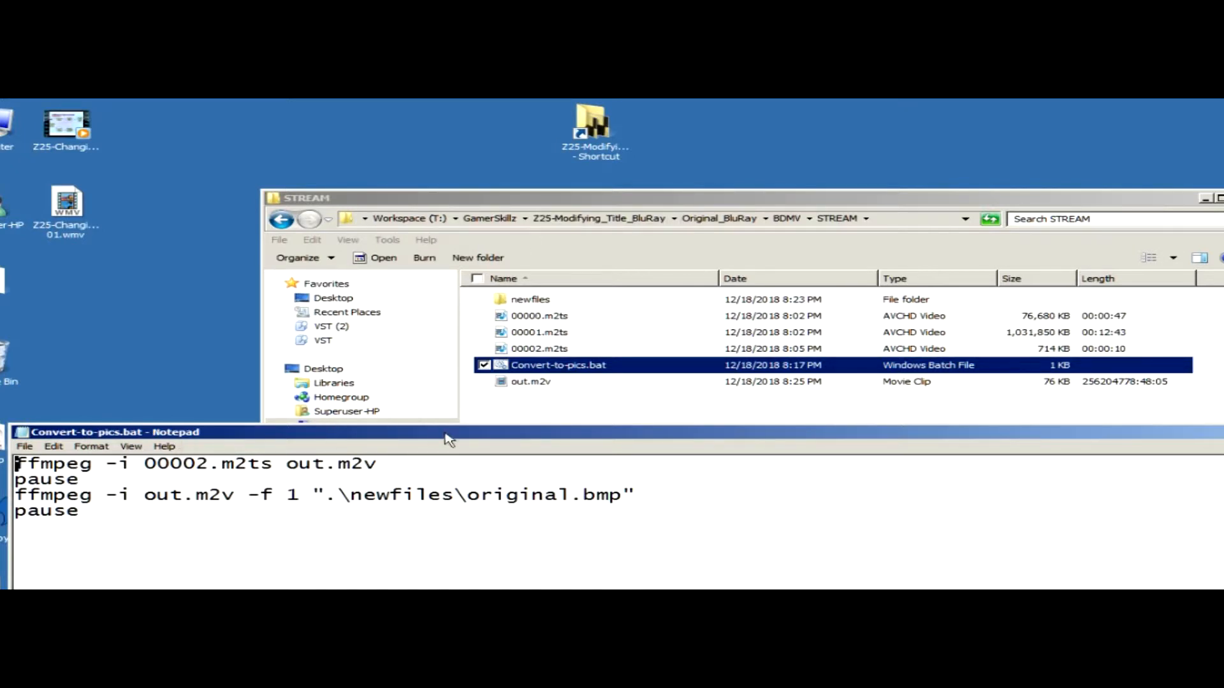
drag(449, 437, 422, 322)
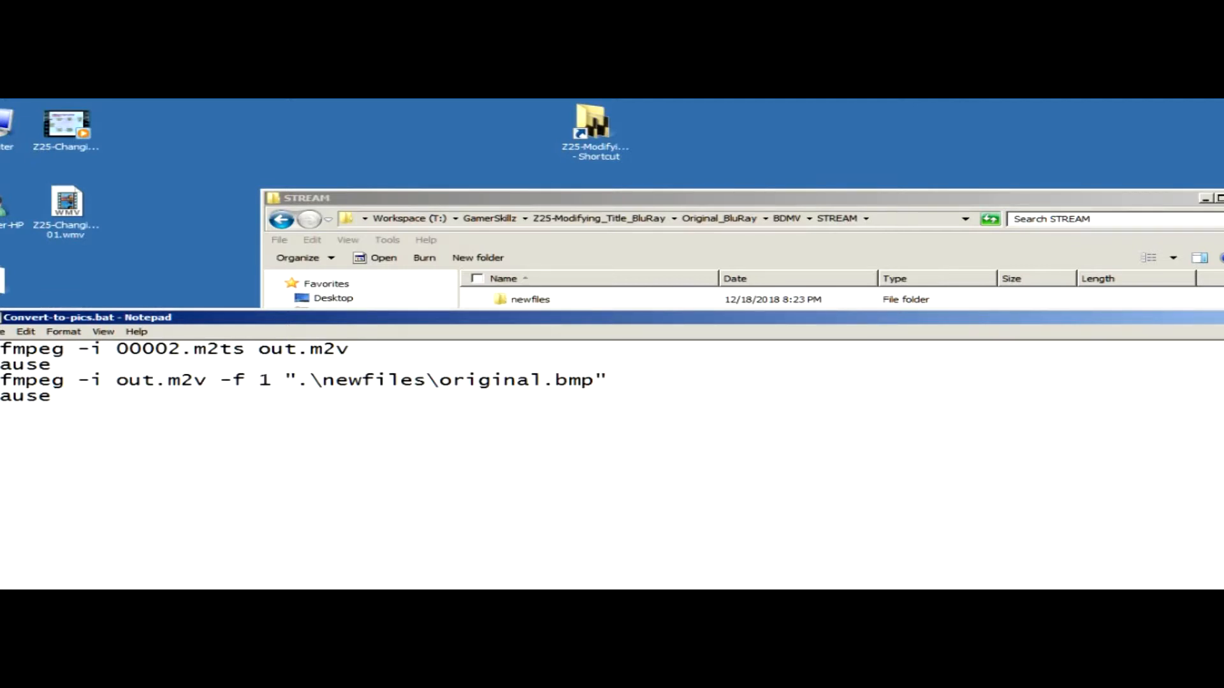
- Return to the file explorer, open the newfiles folder and preview Original.BMP in Windows Photo Viewer
key(alt+Tab)
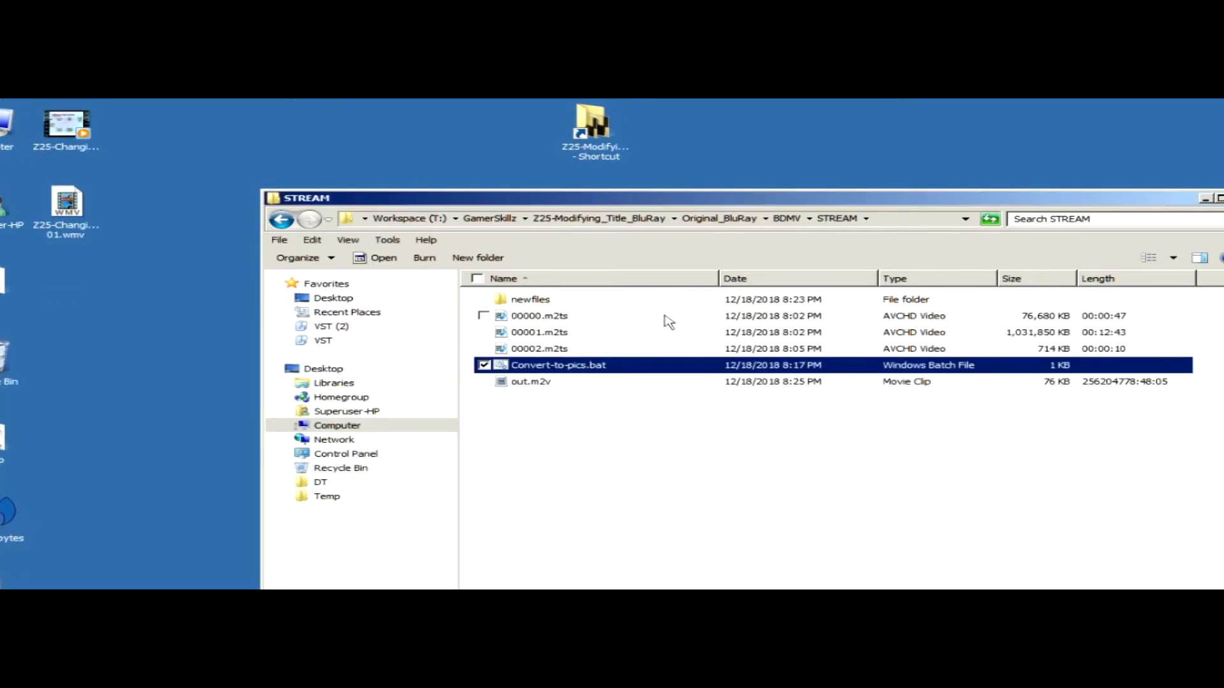
double_click(507, 300)
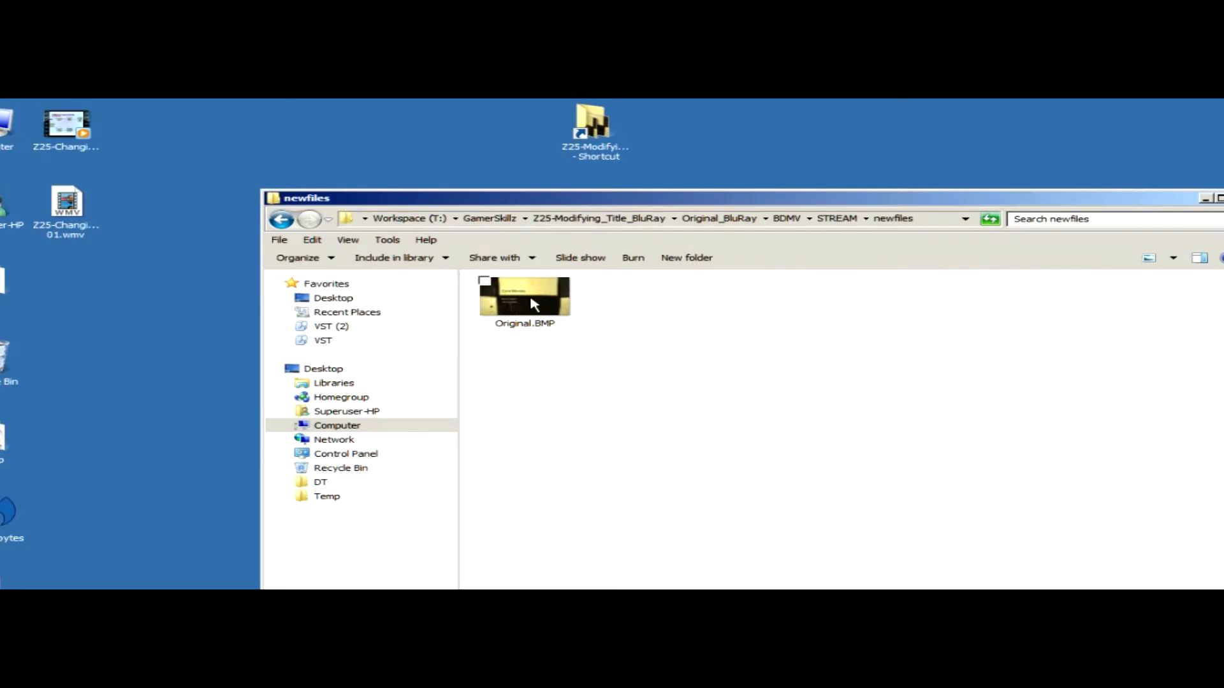
right_click(534, 305)
click(446, 290)
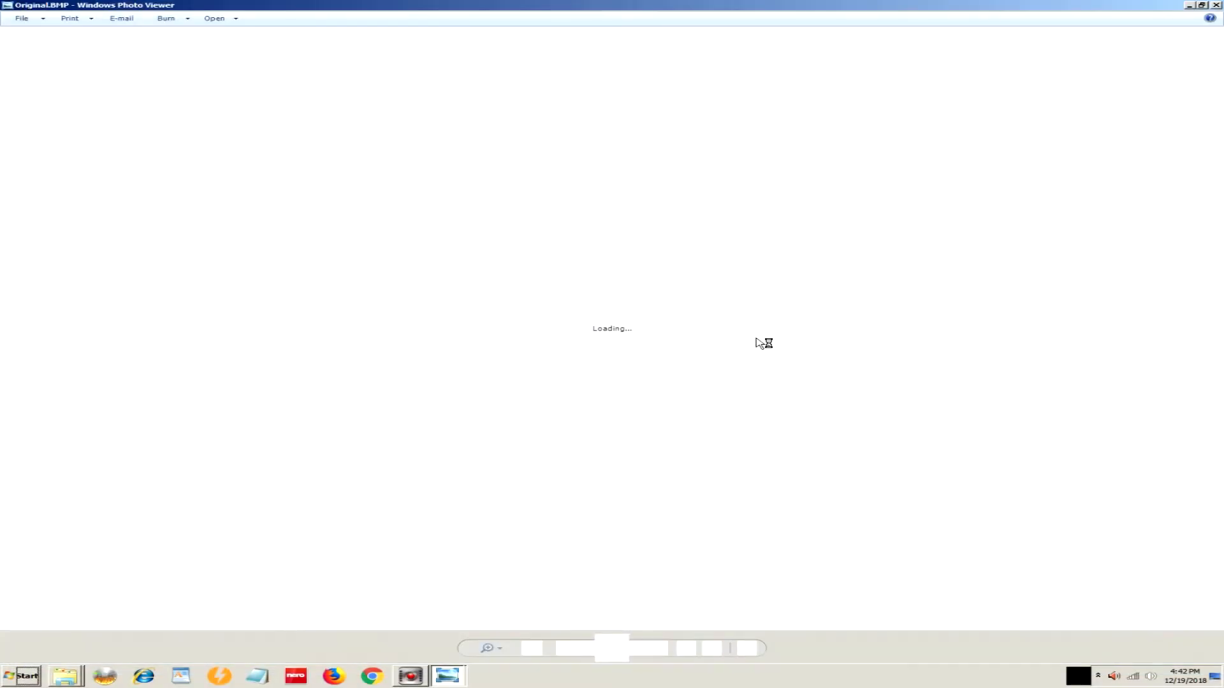
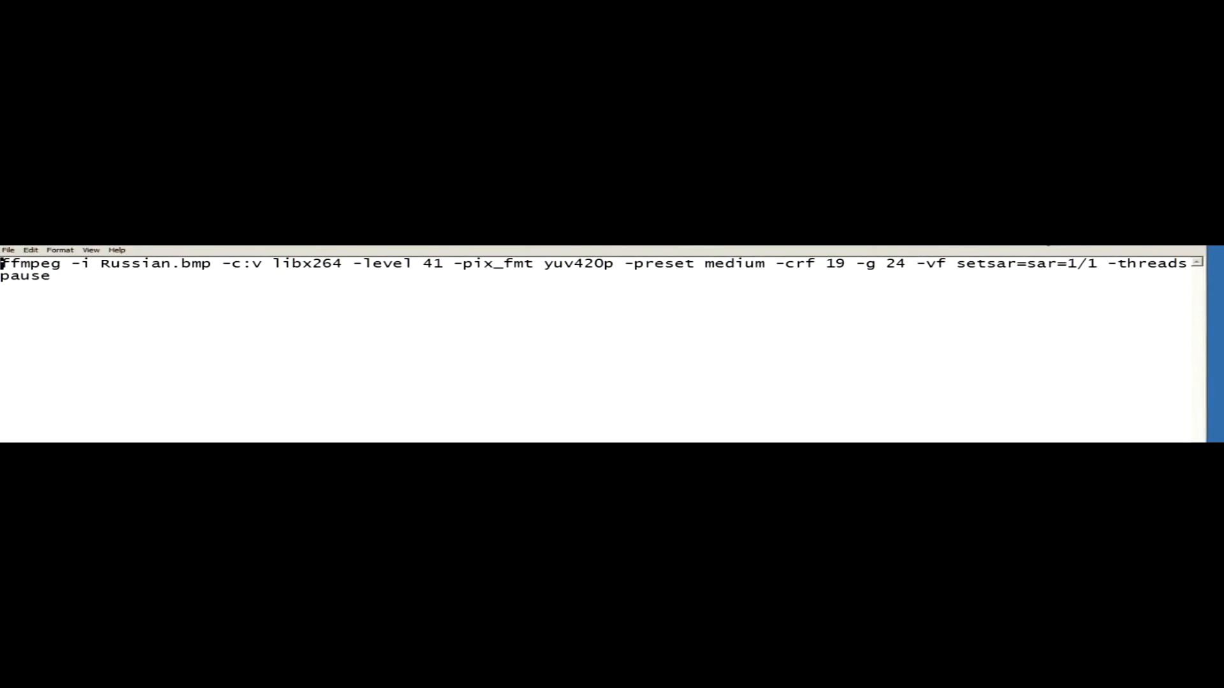
- Read through the full ffmpeg command that encodes Russian.bmp with libx264, including the bluray-compat, vbv-bufsize, vbv-maxrate and audio options
click(907, 263)
key(Right)
key(Right)
key(Right)
key(Right)
key(Right)
key(Right)
key(Right)
key(Right)
key(Right)
key(Right)
key(Right)
key(Right)
key(Right)
key(Right)
key(Right)
key(Right)
key(Right)
key(Right)
key(Right)
key(Right)
key(Right)
key(Right)
key(Right)
key(Right)
key(Right)
key(Right)
key(Right)
key(Right)
key(Right)
key(Right)
key(Right)
key(Right)
key(Right)
key(Right)
key(Right)
key(Right)
key(Right)
key(Right)
key(Right)
key(Right)
key(Right)
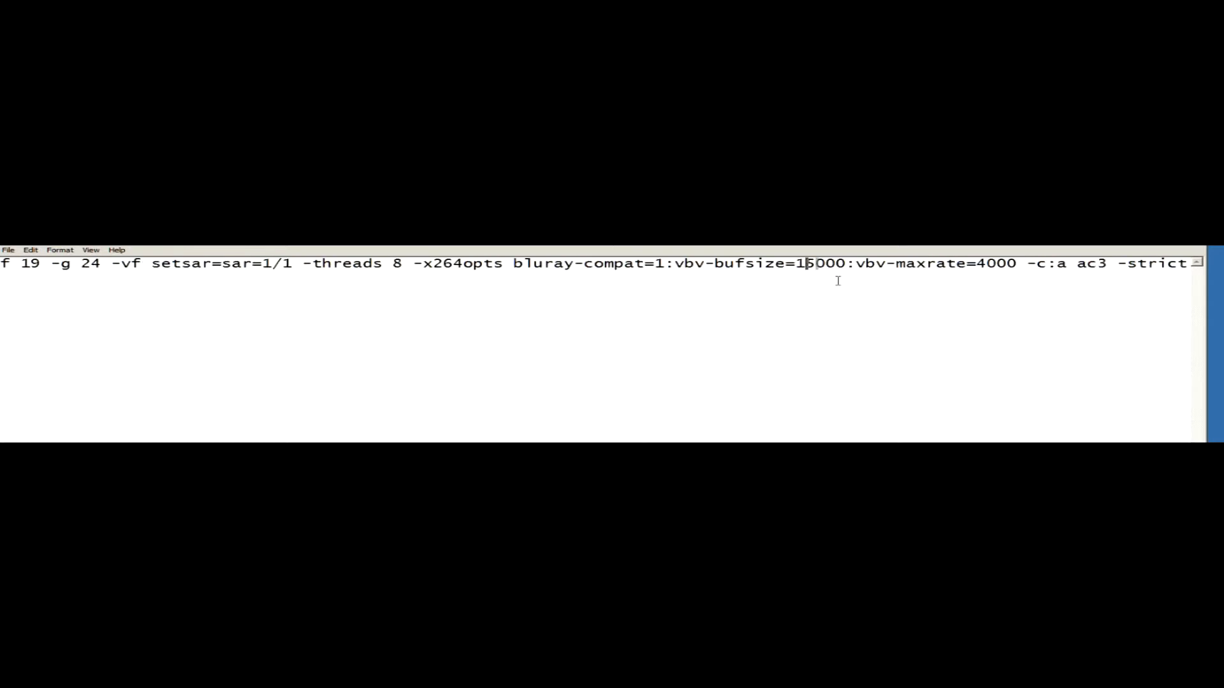
key(Right)
key(Right)
key(Right)
key(Right)
key(Right)
key(Right)
key(Right)
key(Right)
key(Right)
key(Right)
key(Right)
key(Right)
key(Right)
key(Right)
key(Right)
key(Right)
key(Right)
key(Right)
key(Right)
key(Right)
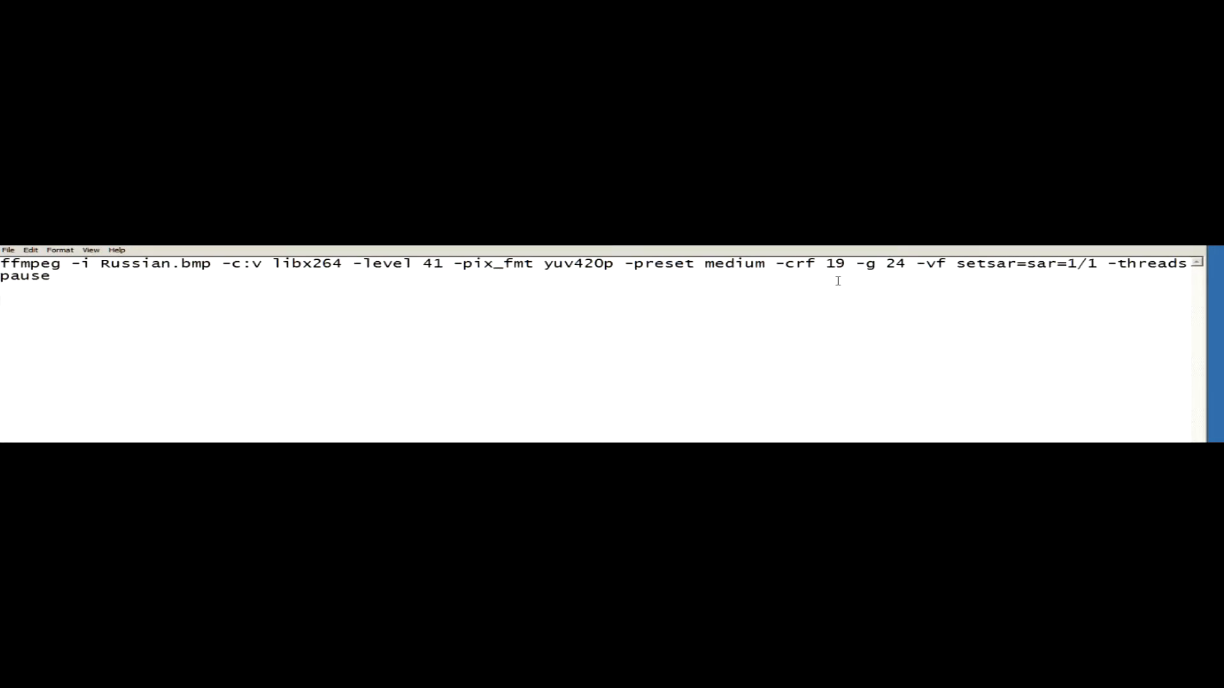
key(Left)
key(Left)
key(Left)
key(Left)
key(Left)
key(Left)
key(Left)
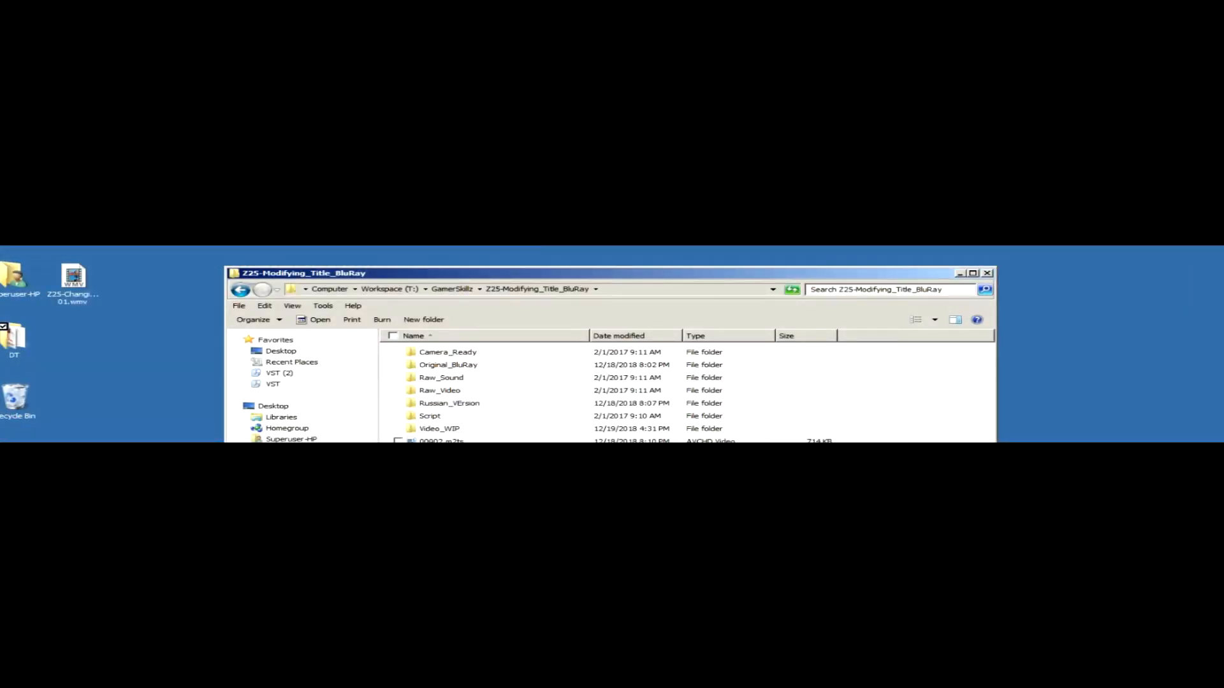
- Select 00002.m2ts in Z25-Modifying_Title_BluRay, inspect the STREAM folder inside the BDMV folder of Russian_VErsion, and close the file explorer
click(433, 440)
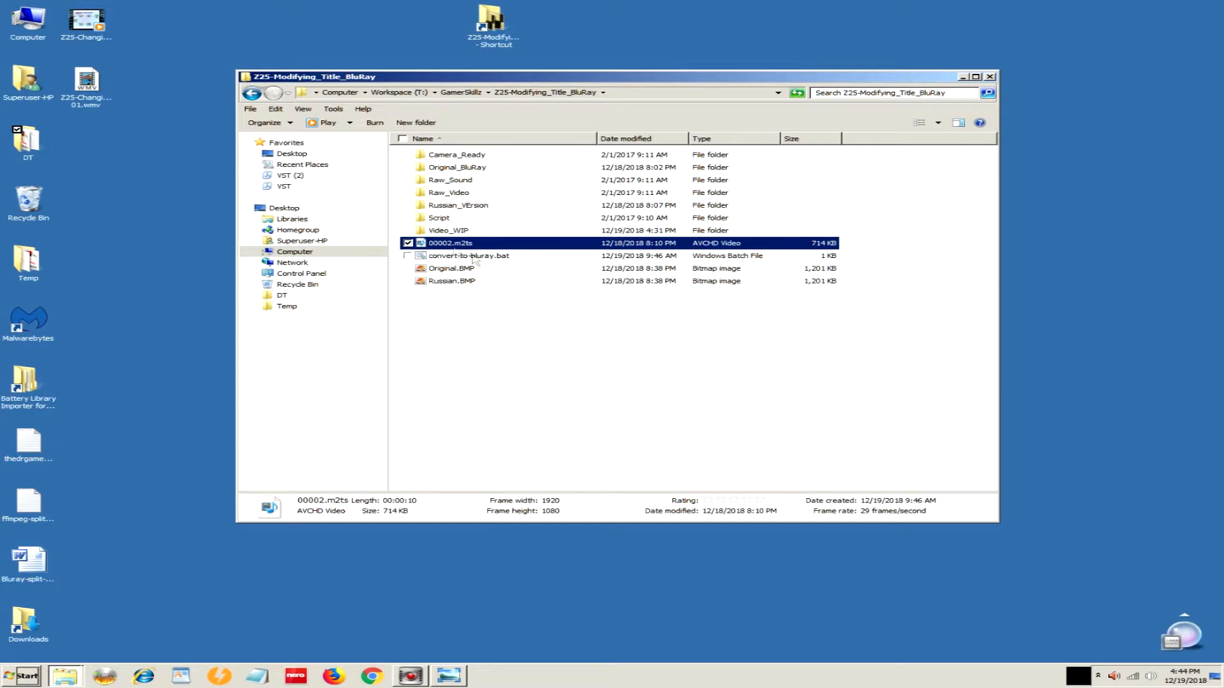
click(421, 206)
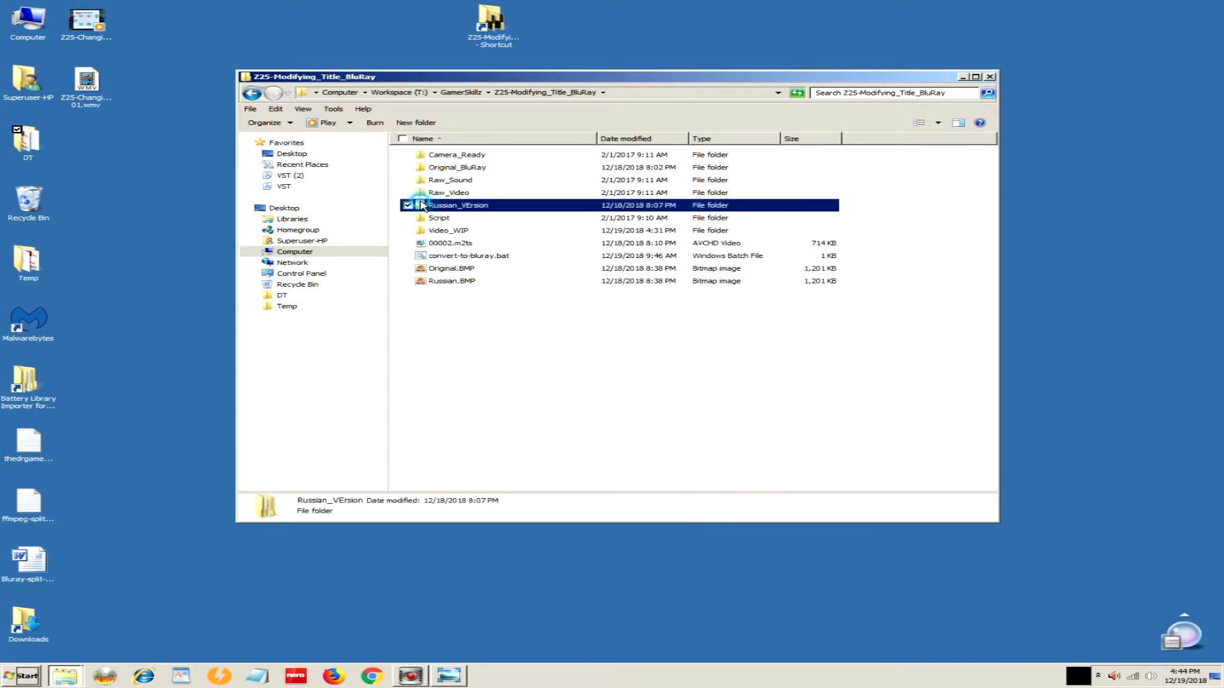
double_click(421, 205)
double_click(429, 156)
double_click(423, 245)
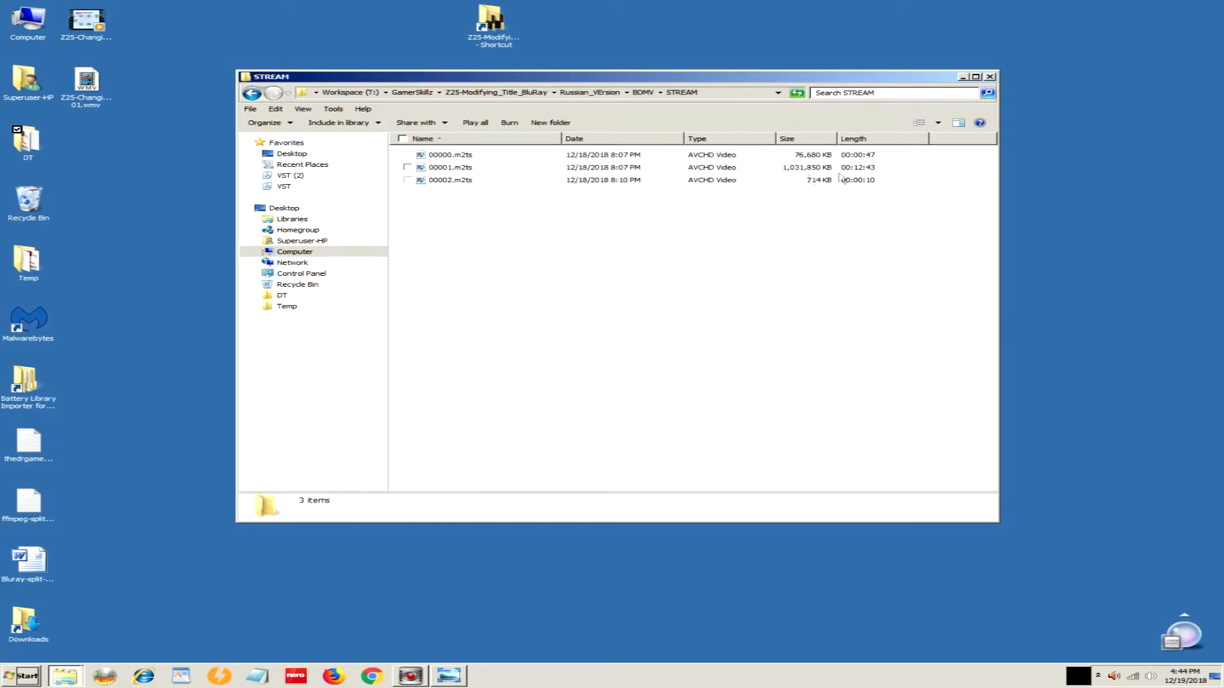
click(990, 78)
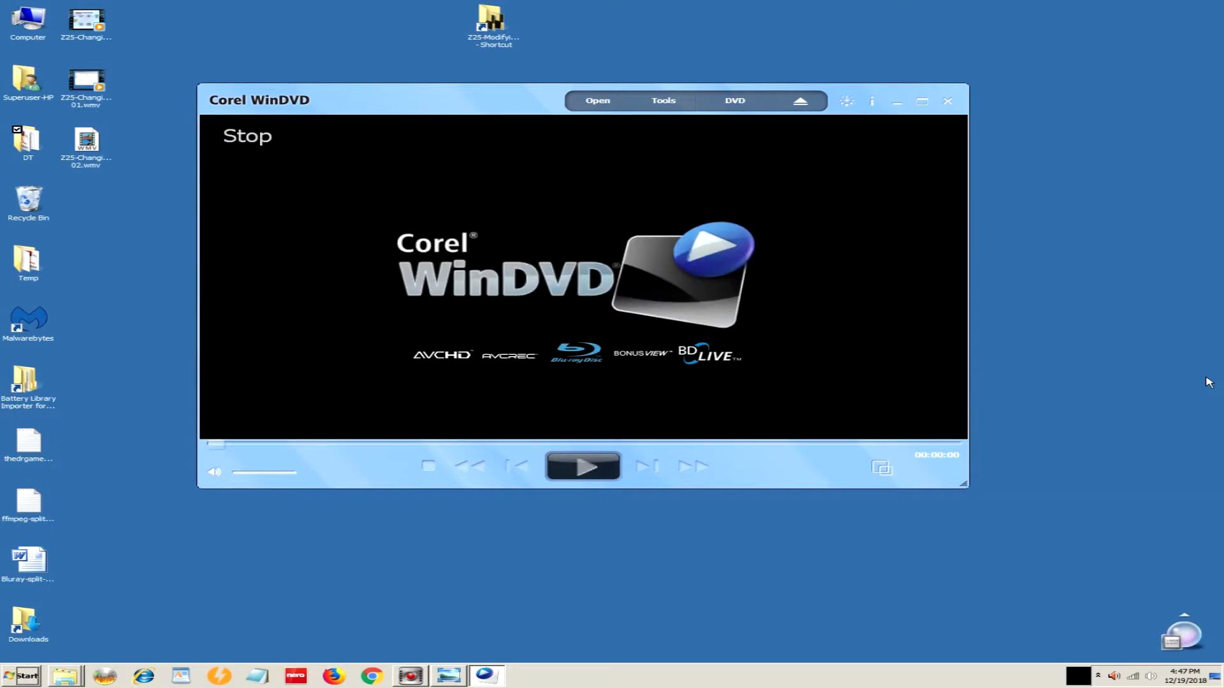
- Close Corel WinDVD, and open ImgBurn to look over its disc-writing choices before closing it
click(944, 104)
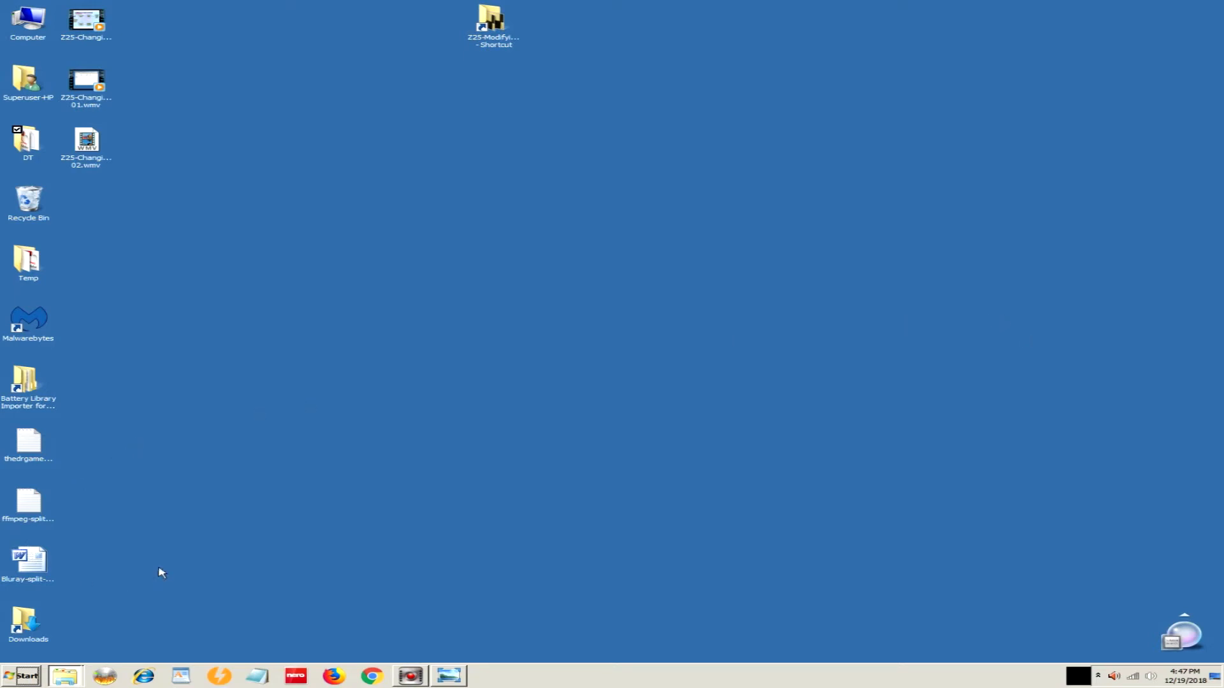
click(117, 683)
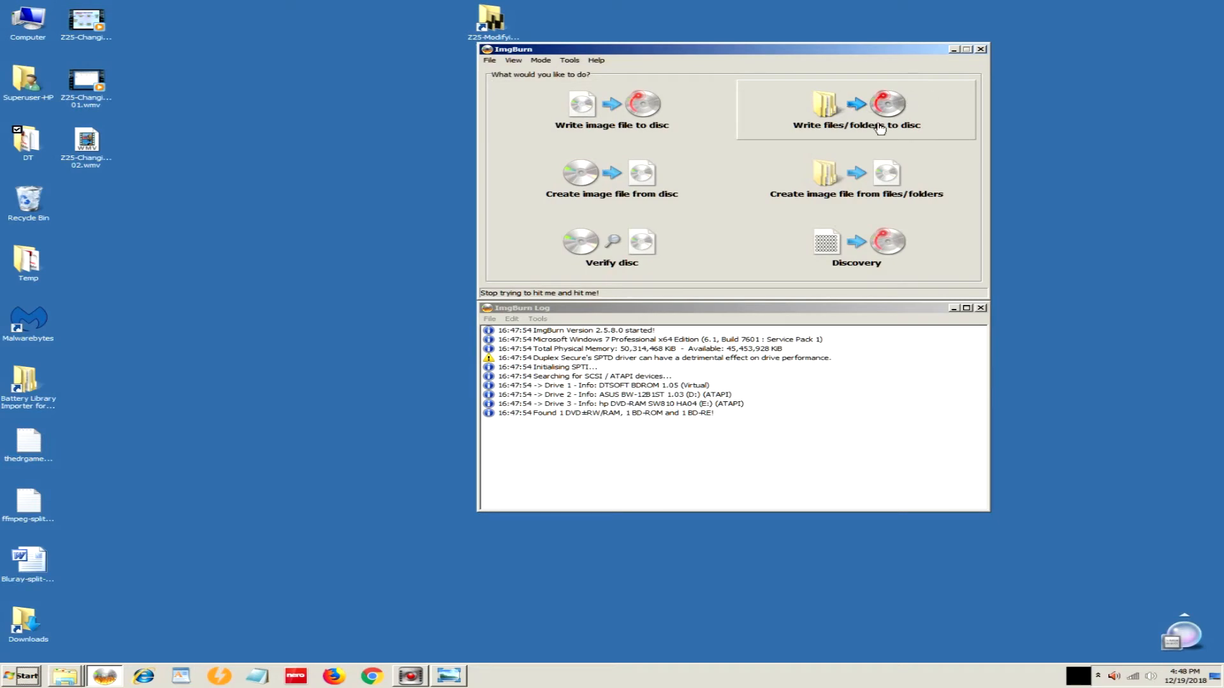
drag(703, 51, 546, 104)
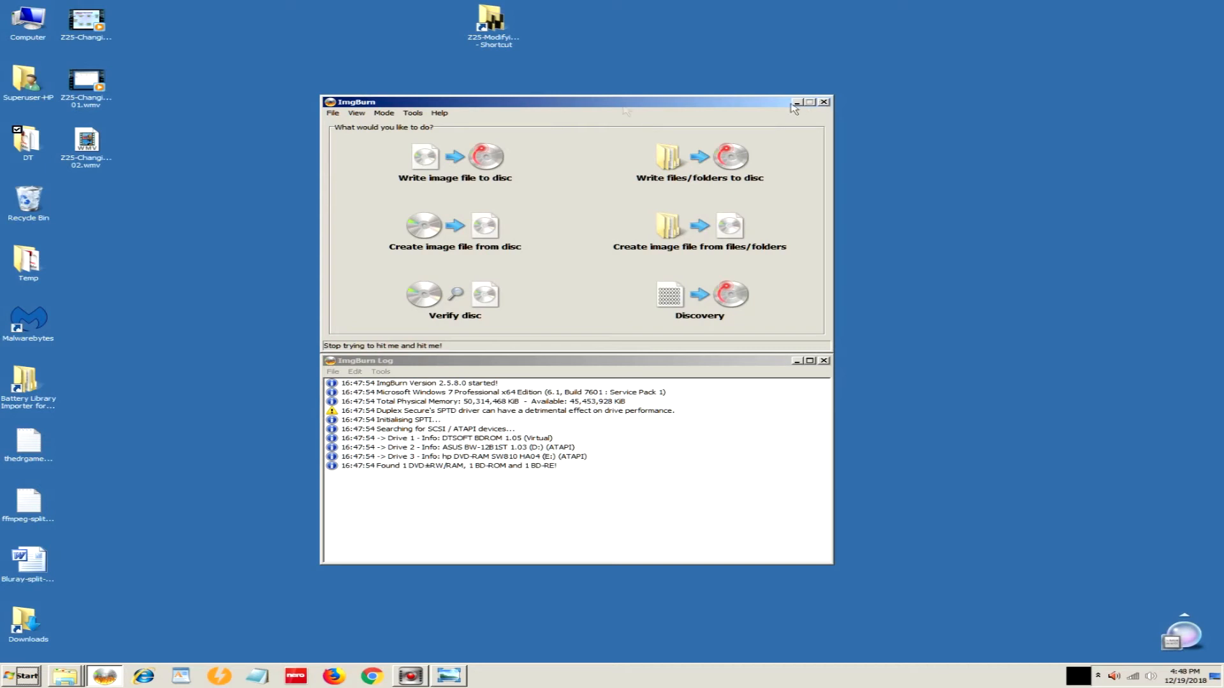
click(824, 102)
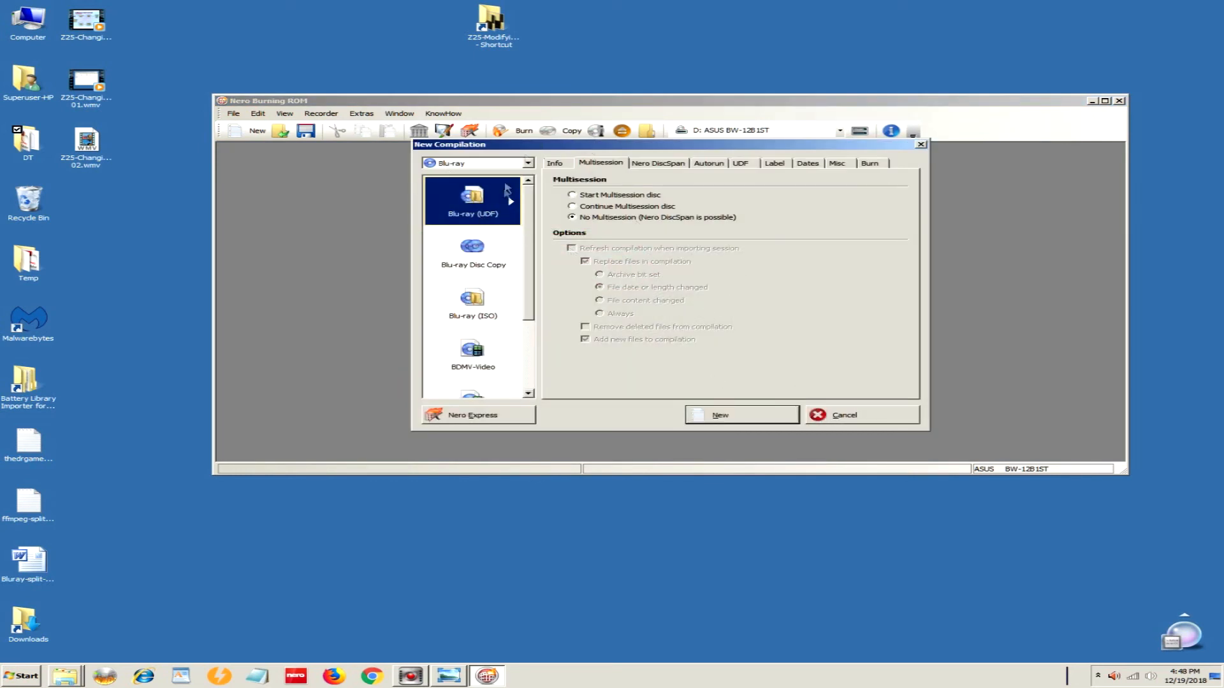
- Create a new BDMV-Video Blu-ray compilation in Nero Burning ROM
click(459, 363)
click(750, 420)
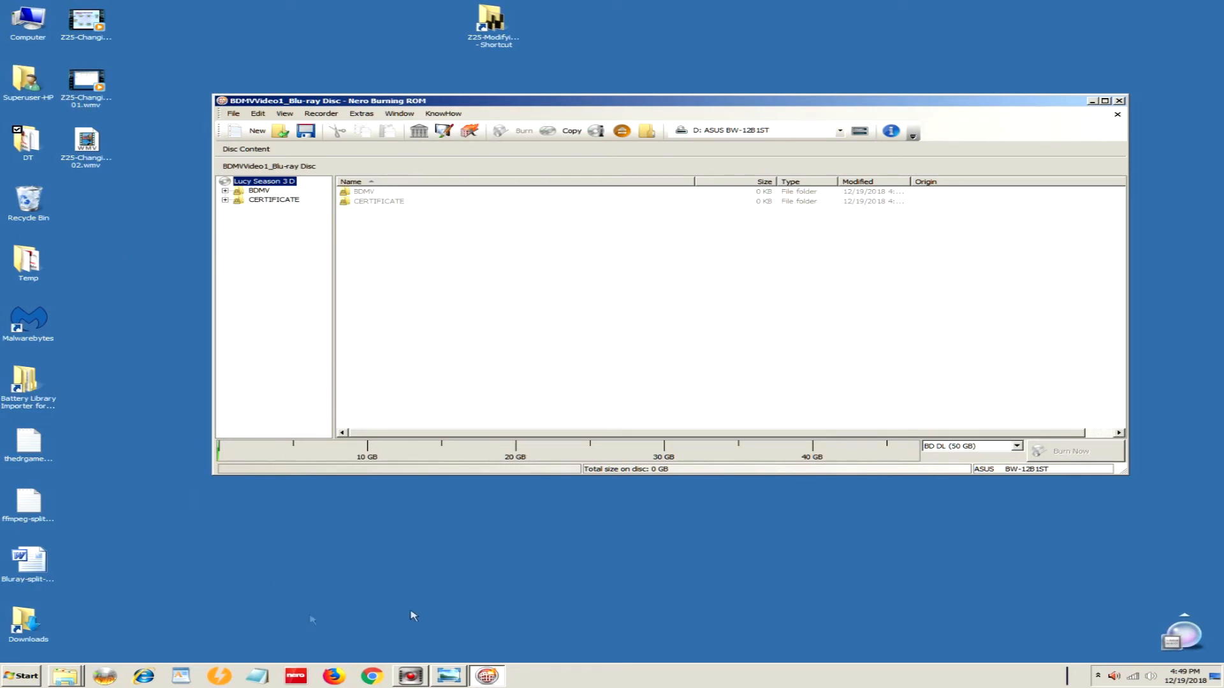
- Open the Russian_VErsion folder through the Z25 desktop shortcut and add its BDMV and CERTIFICATE folders to the Nero compilation
mouse_move(71, 677)
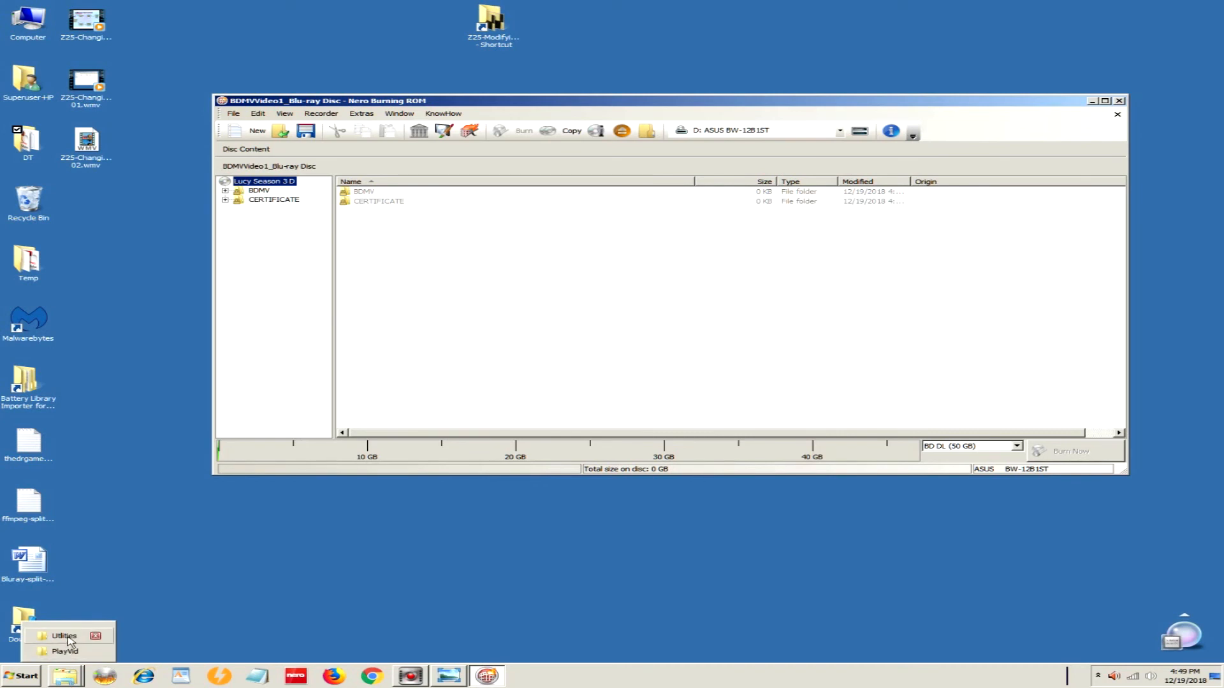
double_click(491, 22)
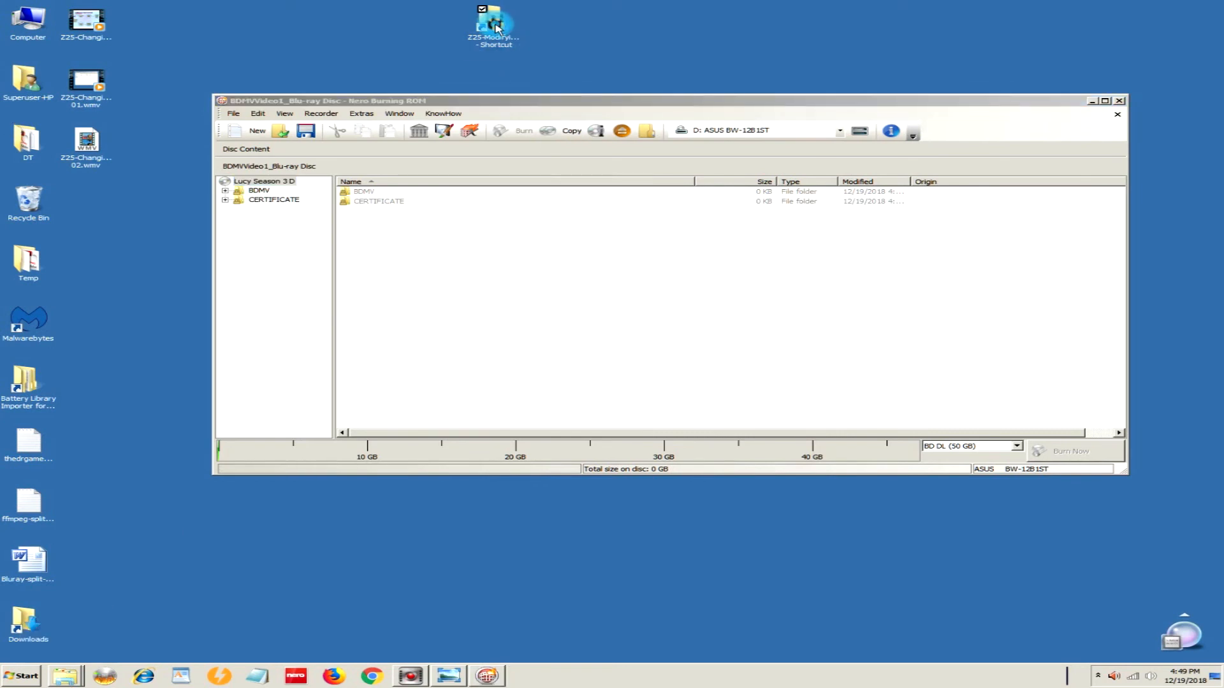
drag(568, 91, 839, 207)
click(710, 335)
double_click(710, 334)
click(708, 297)
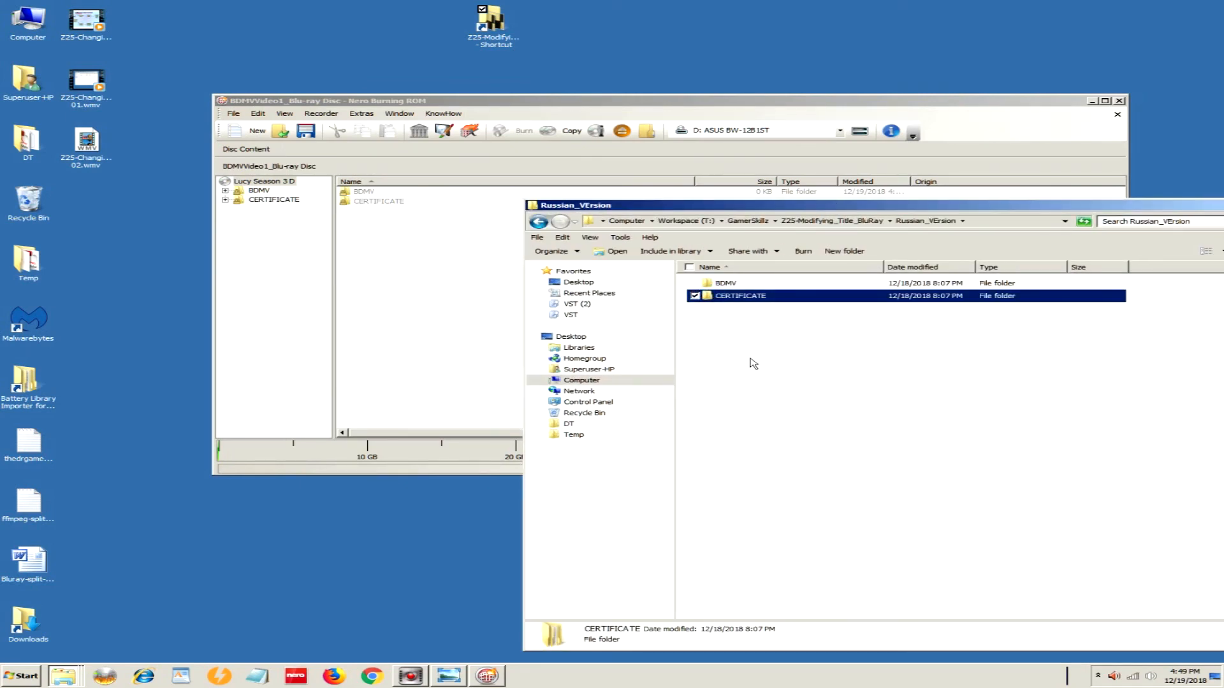
ctrl+click(710, 283)
drag(710, 283, 373, 261)
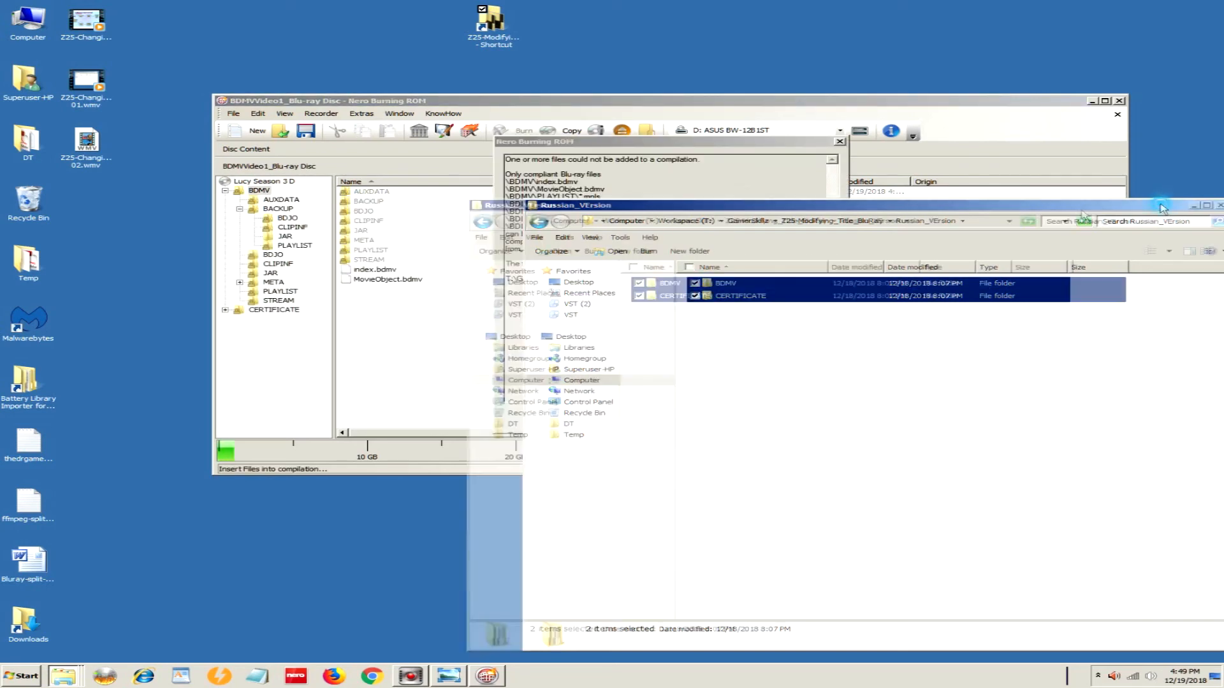
- Bring Nero Burning ROM to the front, acknowledge the notice about files not added, and close the program
drag(1169, 208, 750, 221)
click(858, 217)
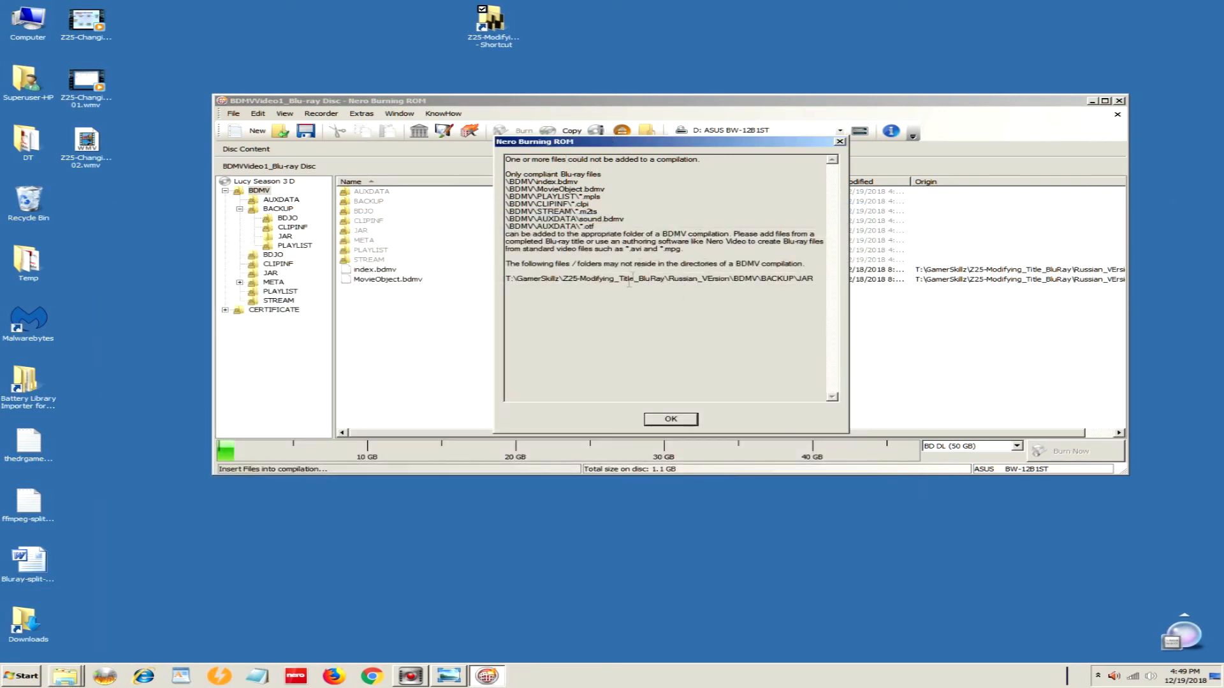
click(681, 420)
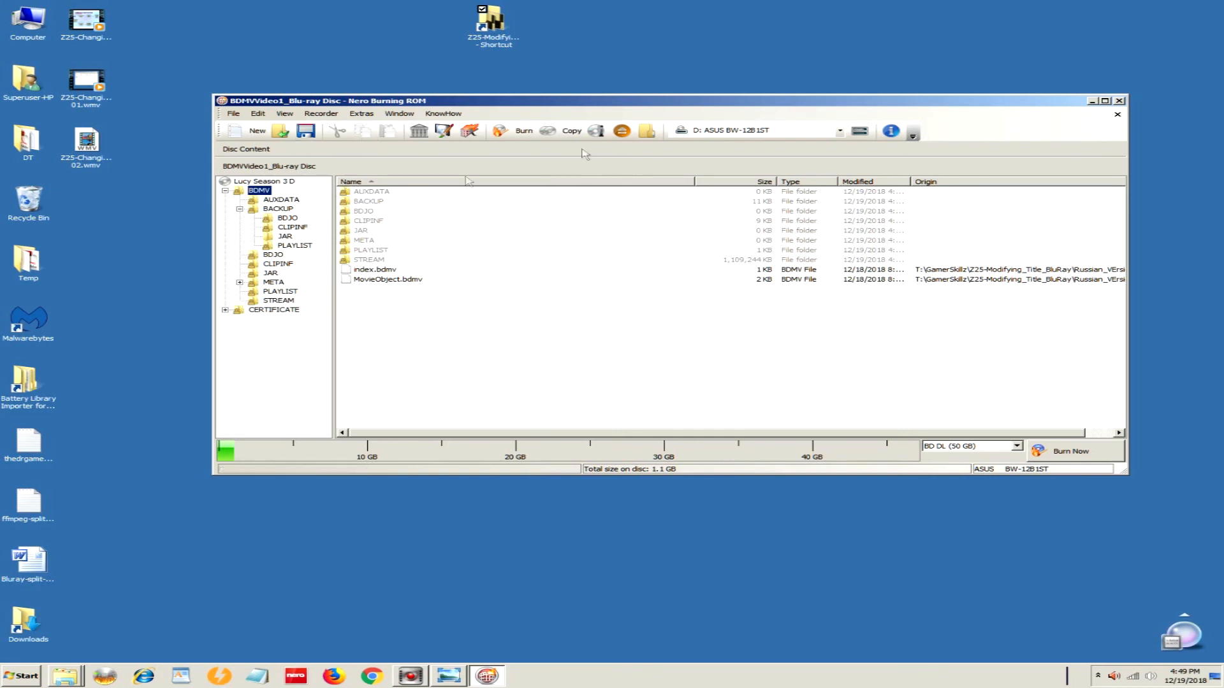
click(1118, 101)
click(693, 312)
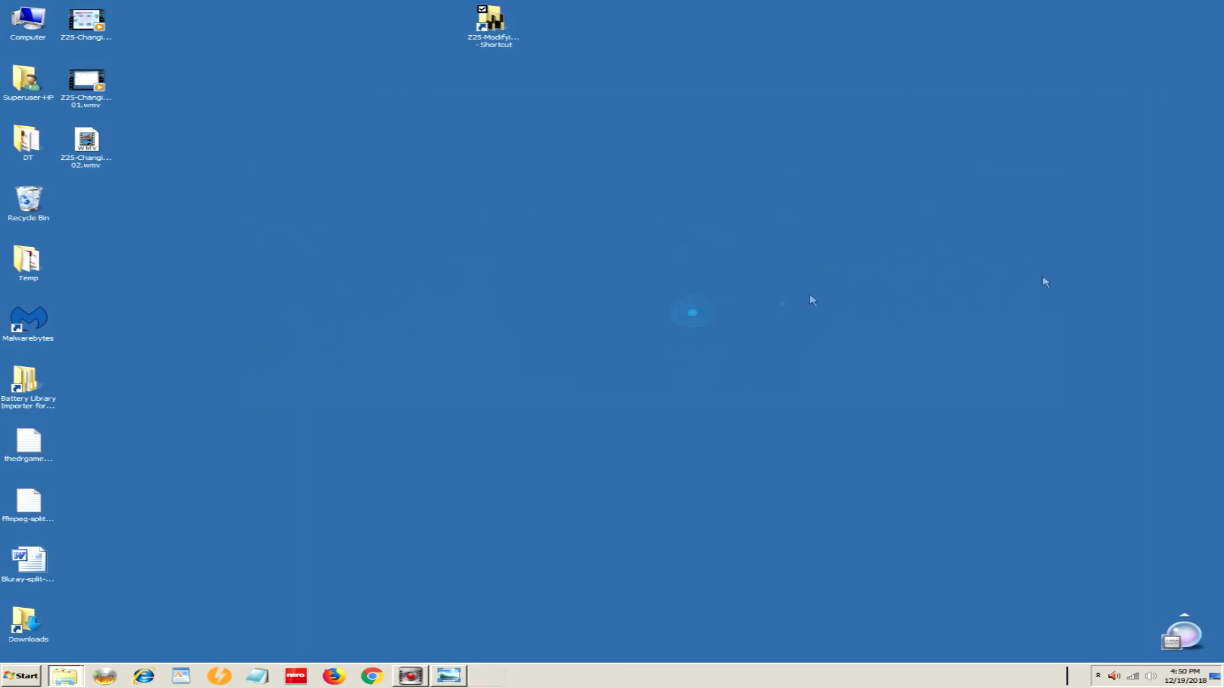